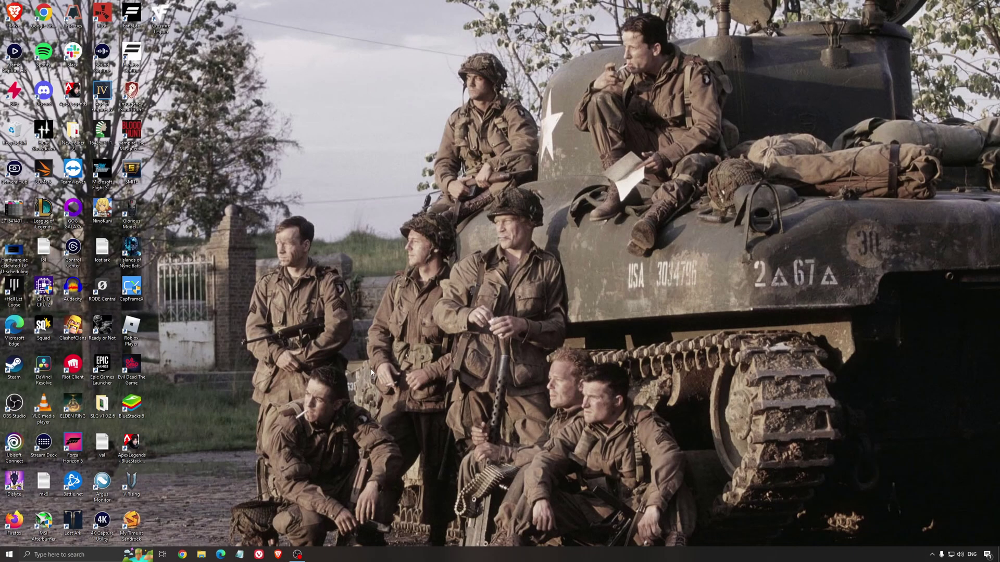
- Search Windows for "game mode" and open the Game Mode settings
click(83, 555)
text(game)
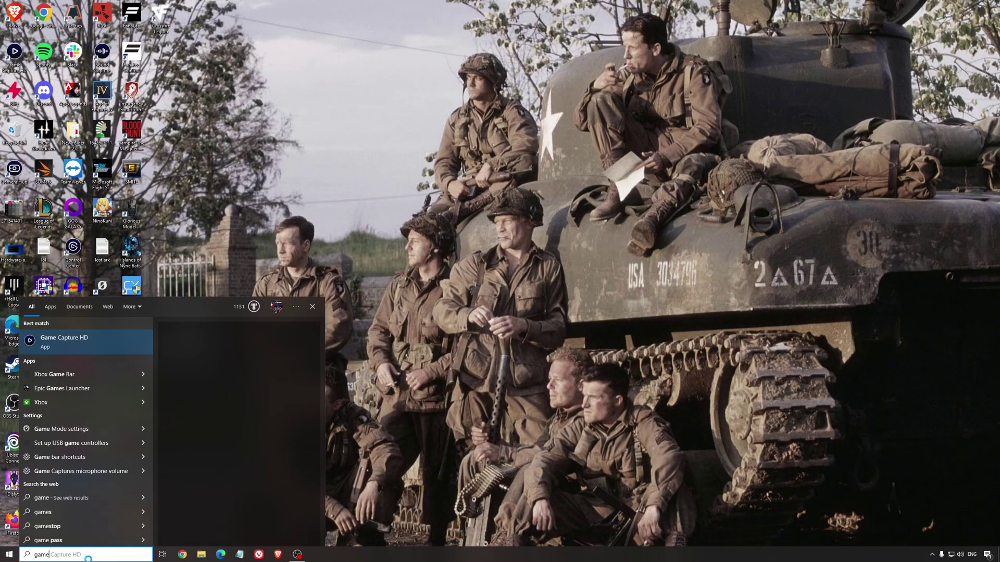
text( mode)
key(Return)
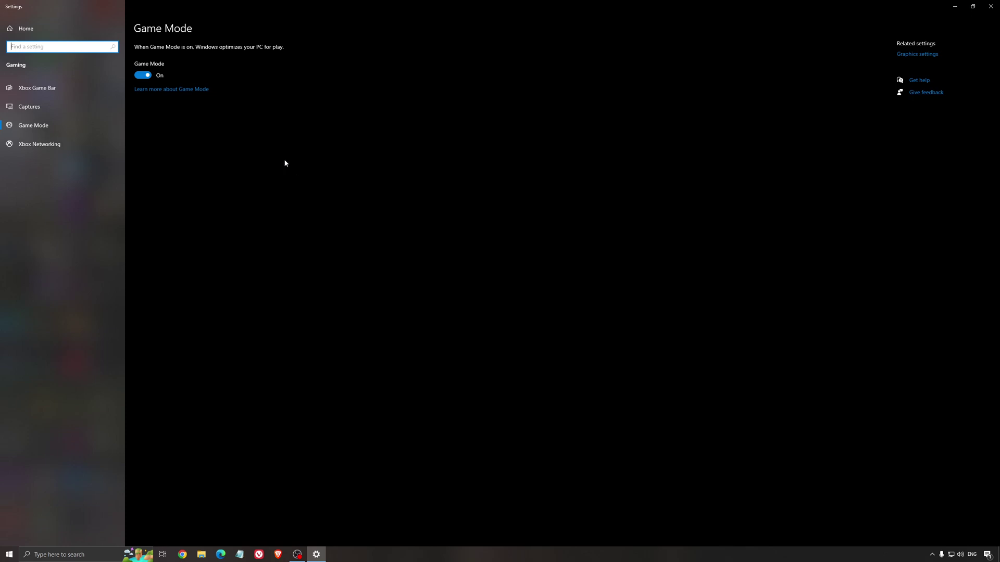
- Review the Xbox Game Bar and Captures settings, and close Settings
click(64, 90)
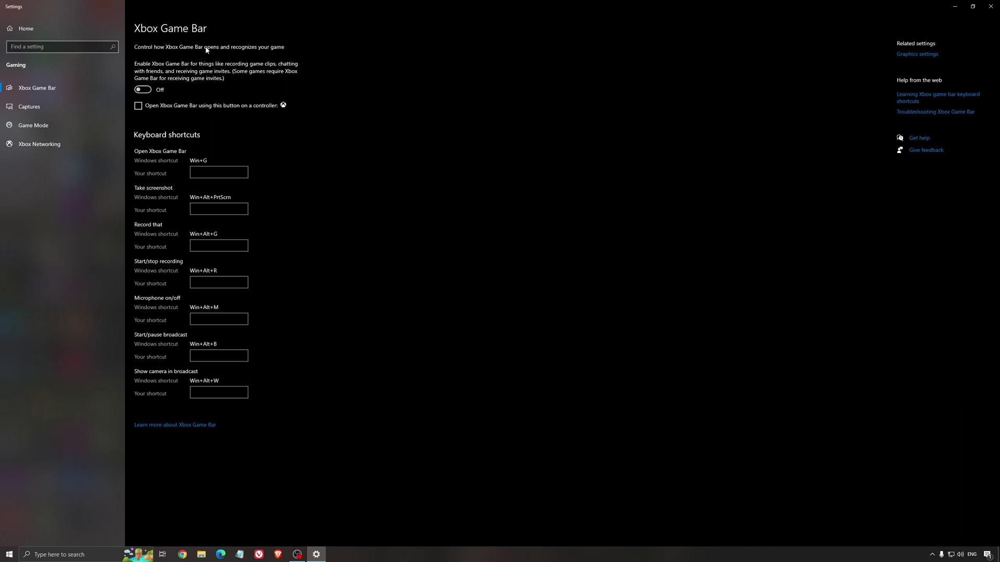
click(47, 107)
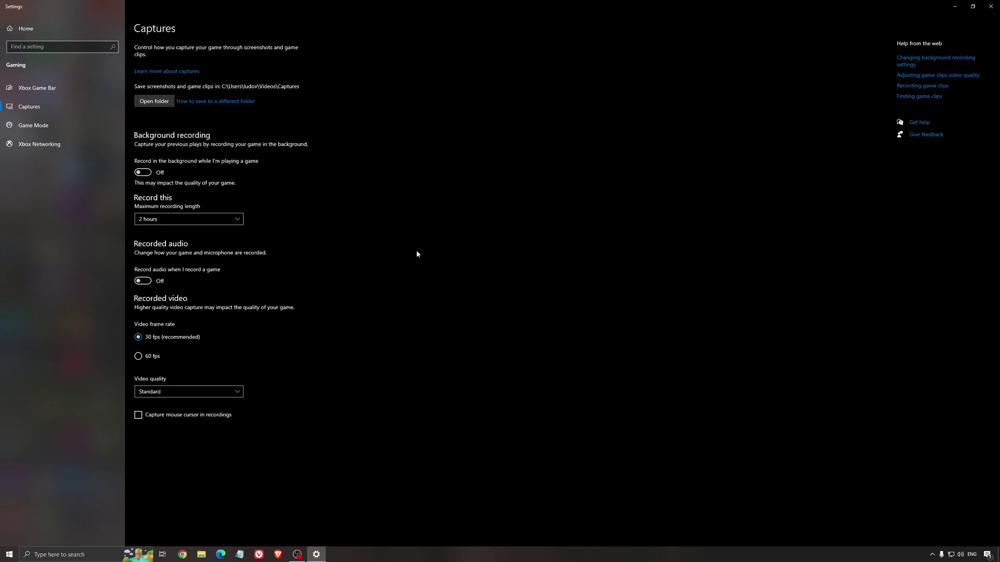
click(990, 7)
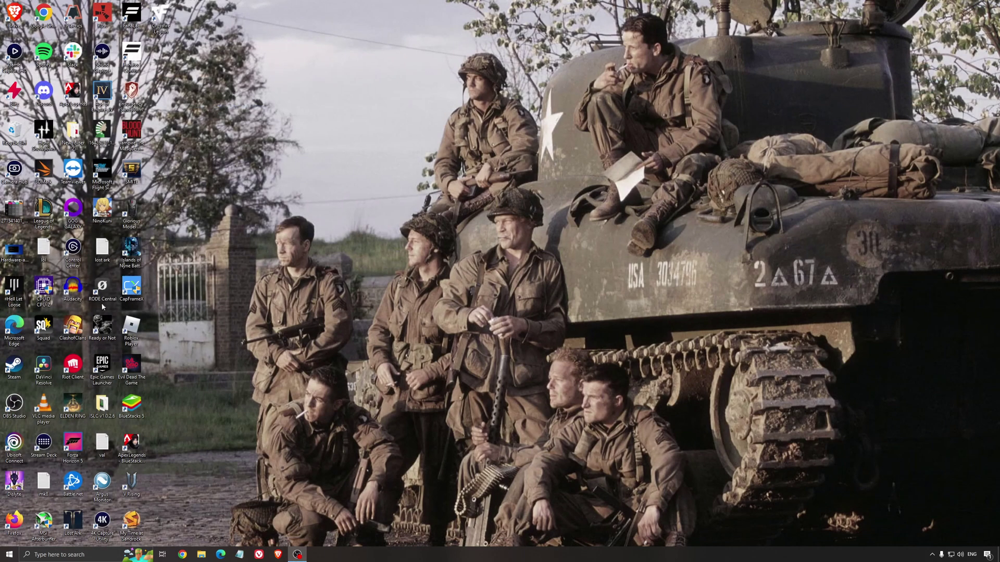
- View the Hardware-accelerated-GPU-scheduling.jpg image from the desktop, and close it
double_click(14, 250)
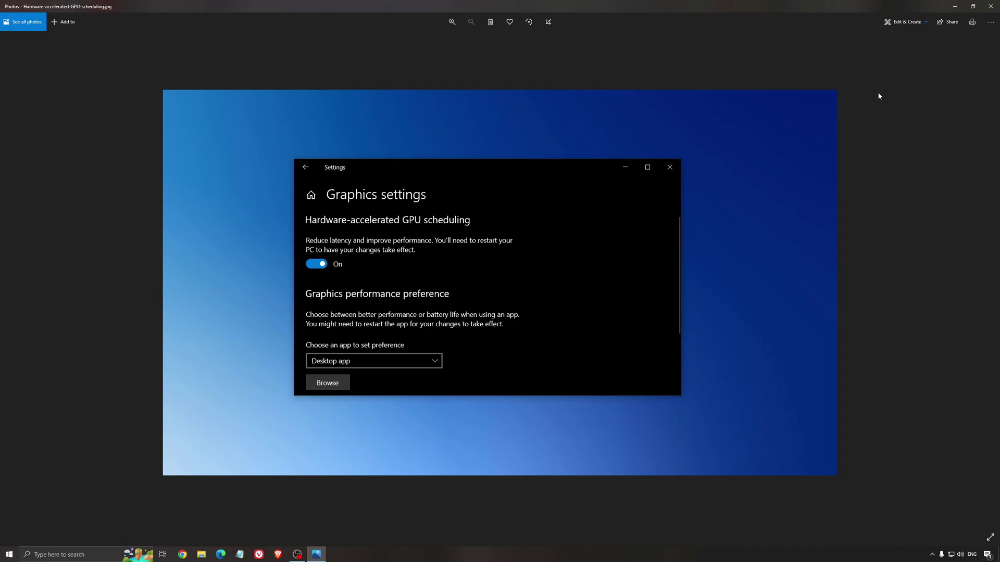
click(990, 6)
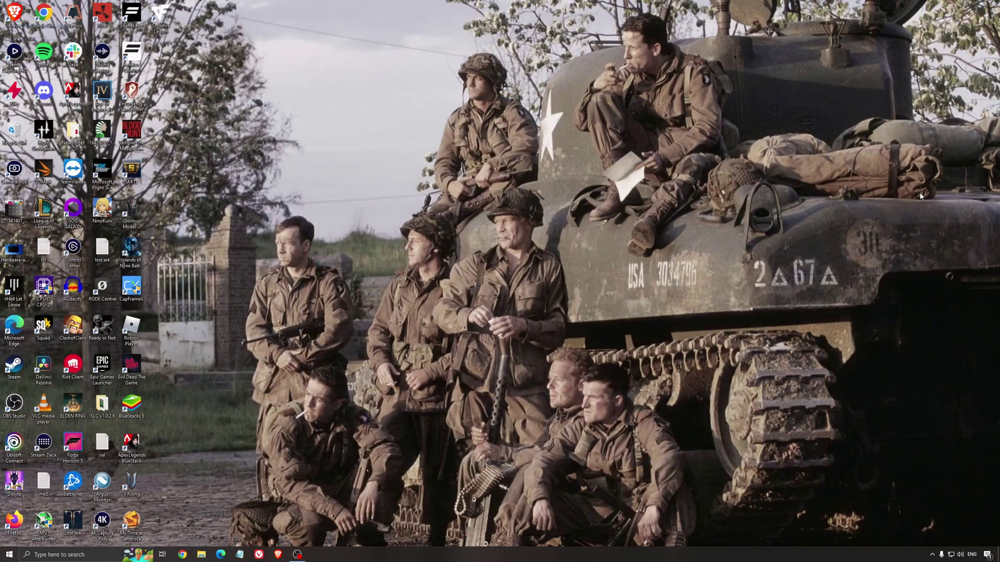
- Open AMD Software, check for driver updates and review the Global Graphics settings, and close the program
click(932, 555)
click(939, 524)
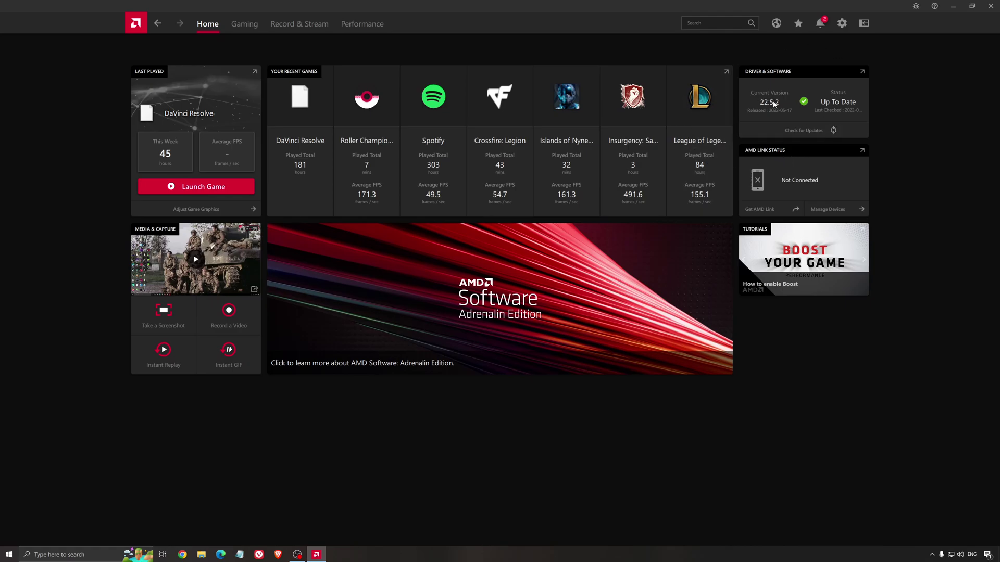
click(803, 130)
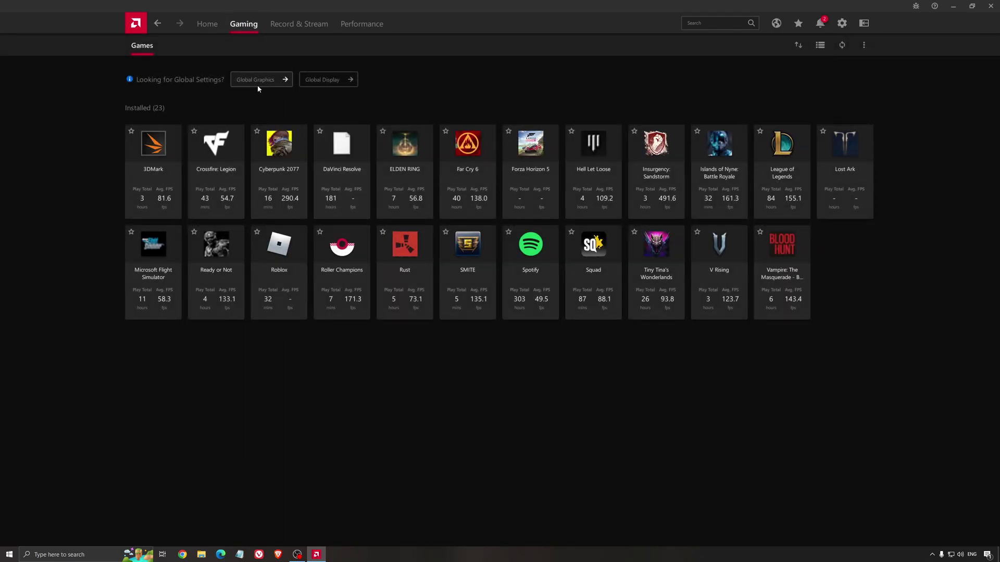
click(258, 81)
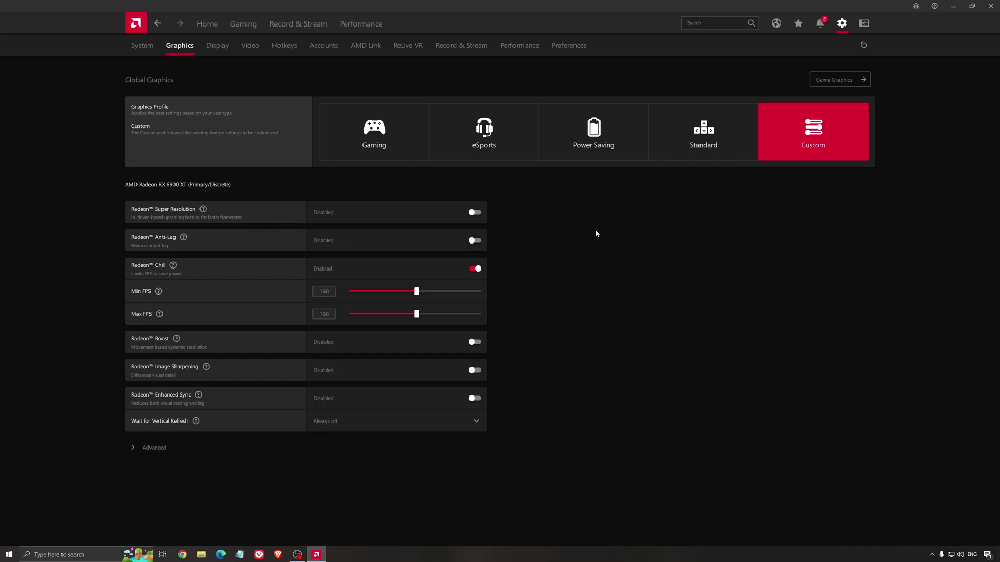
click(990, 6)
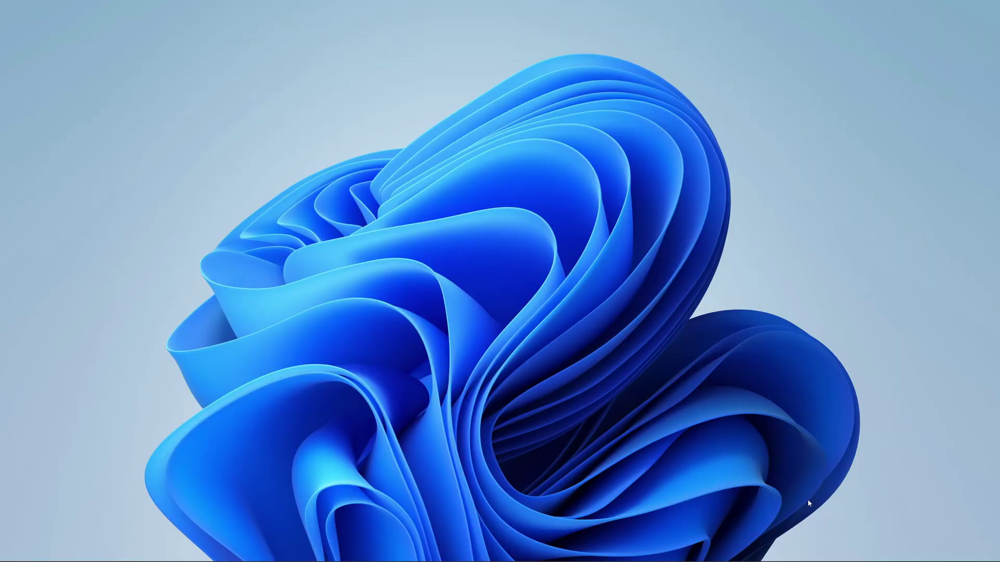
- Open the NVIDIA Control Panel on its Manage 3D Settings page
mouse_move(864, 561)
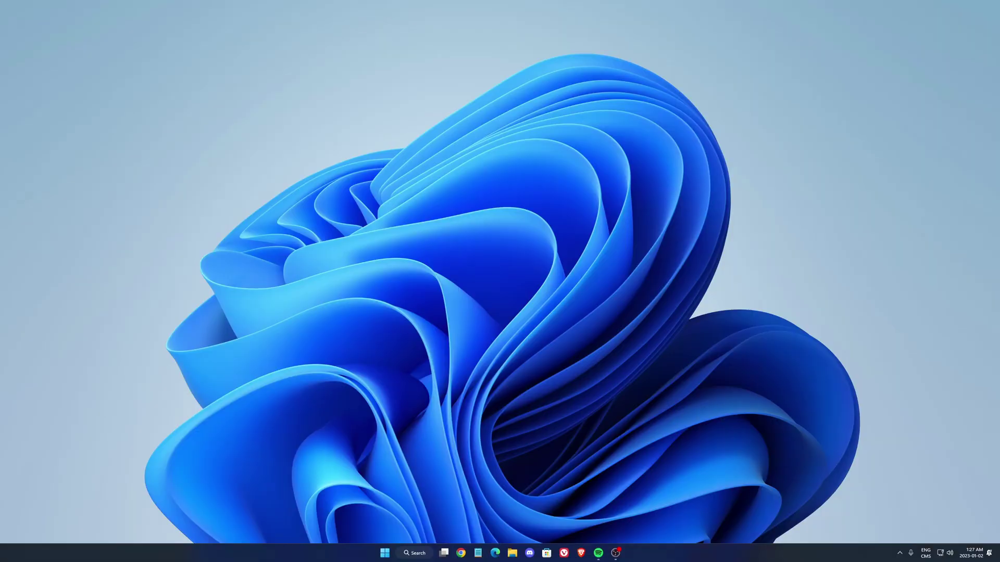
click(900, 552)
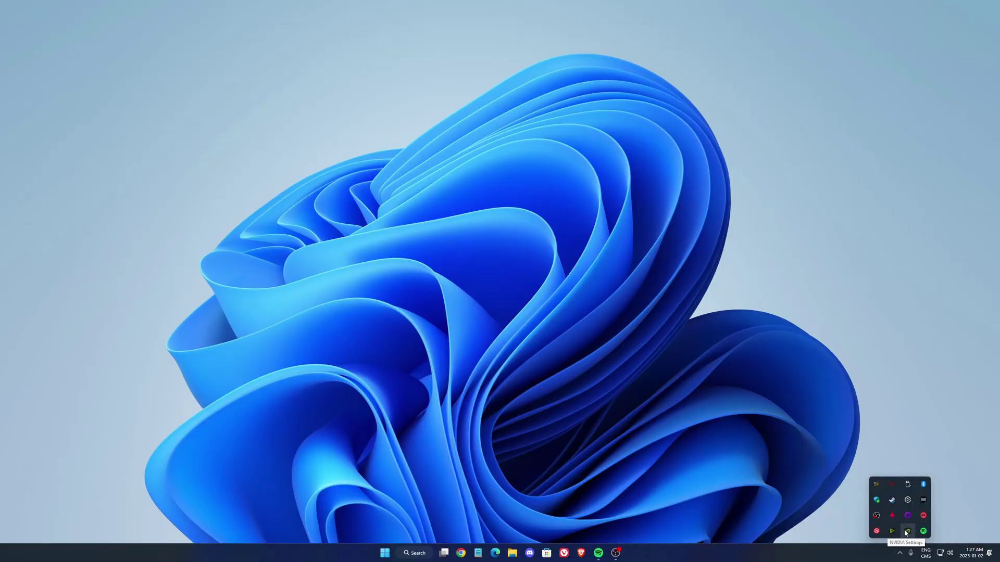
right_click(909, 531)
click(926, 501)
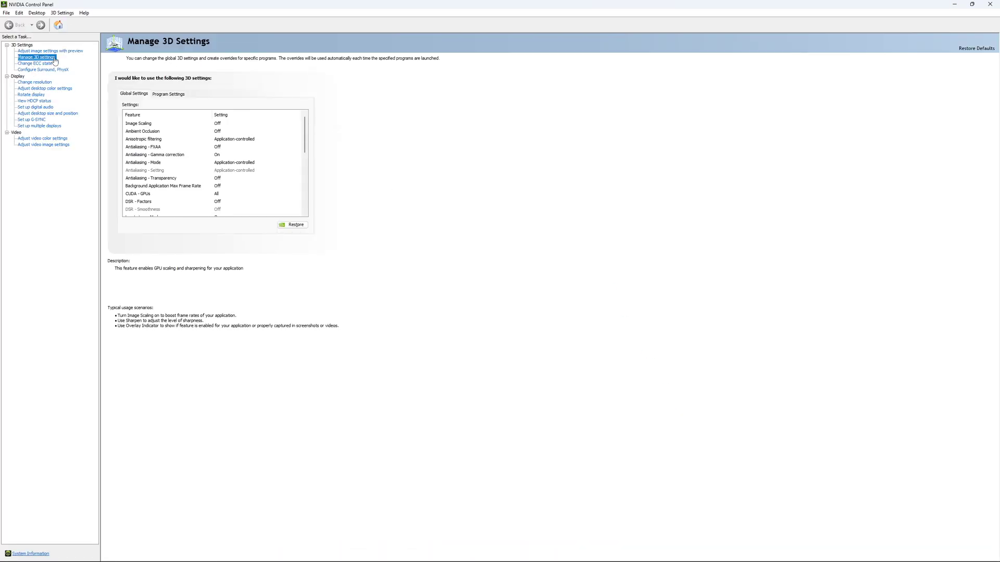
- Try a global Max Frame Rate limit of 167 FPS, and set the option back to Off
drag(306, 123, 308, 149)
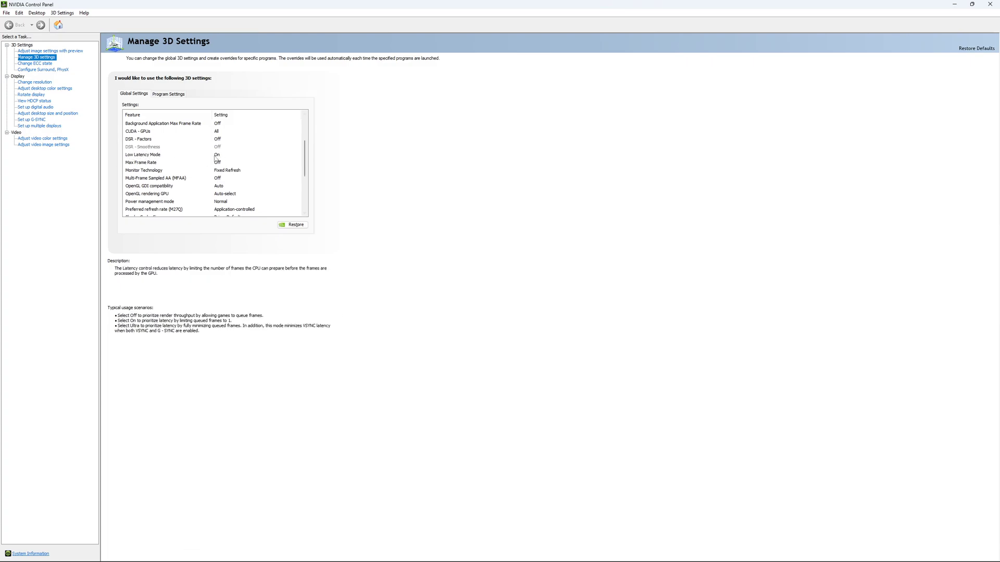
drag(306, 146, 306, 153)
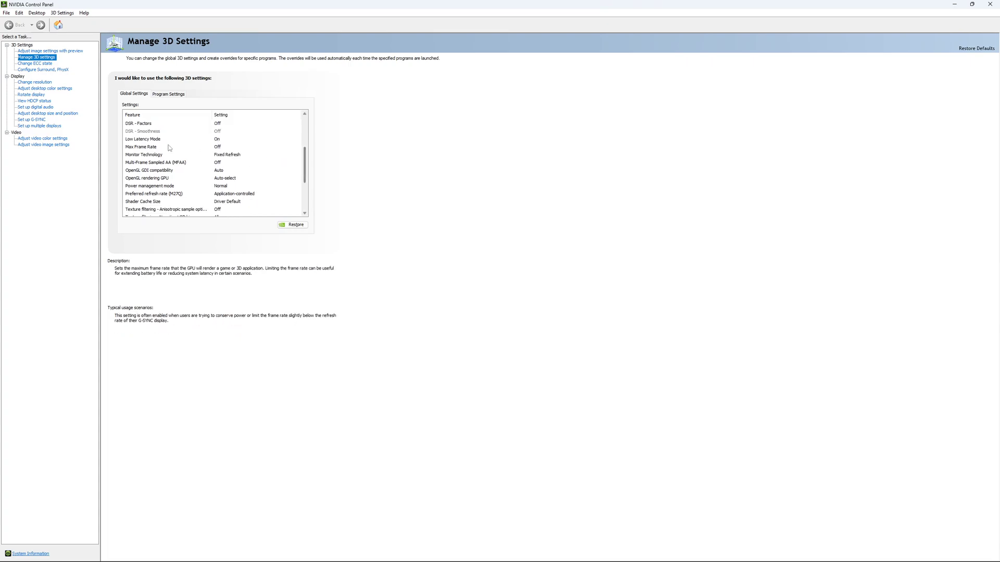
click(211, 148)
click(212, 148)
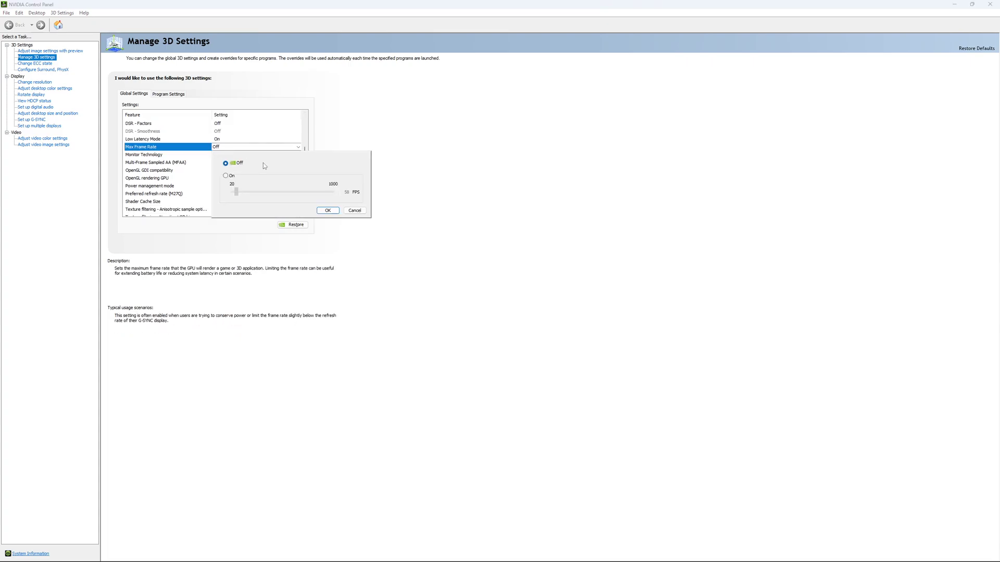
click(226, 177)
drag(241, 192, 252, 200)
click(248, 198)
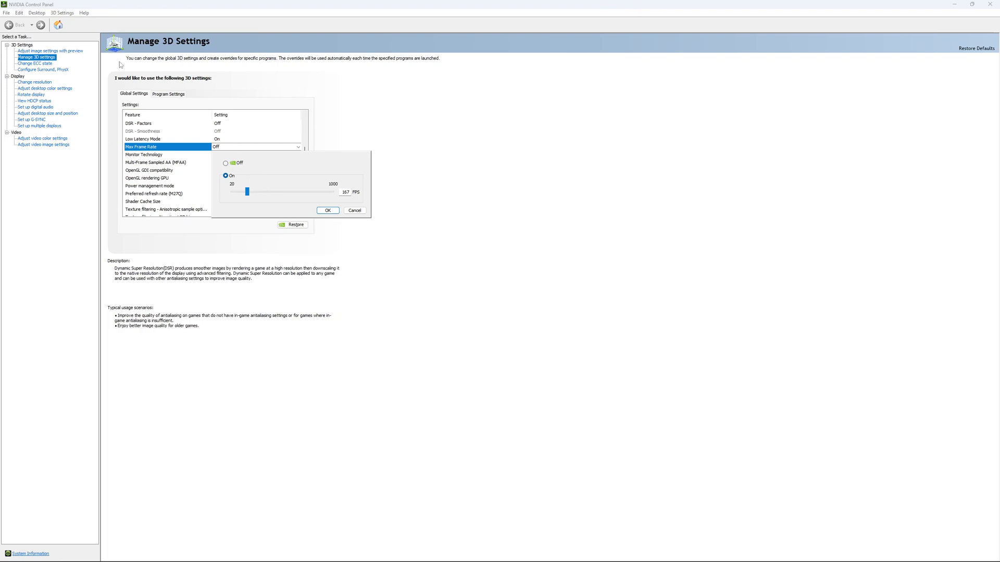
click(226, 163)
click(328, 211)
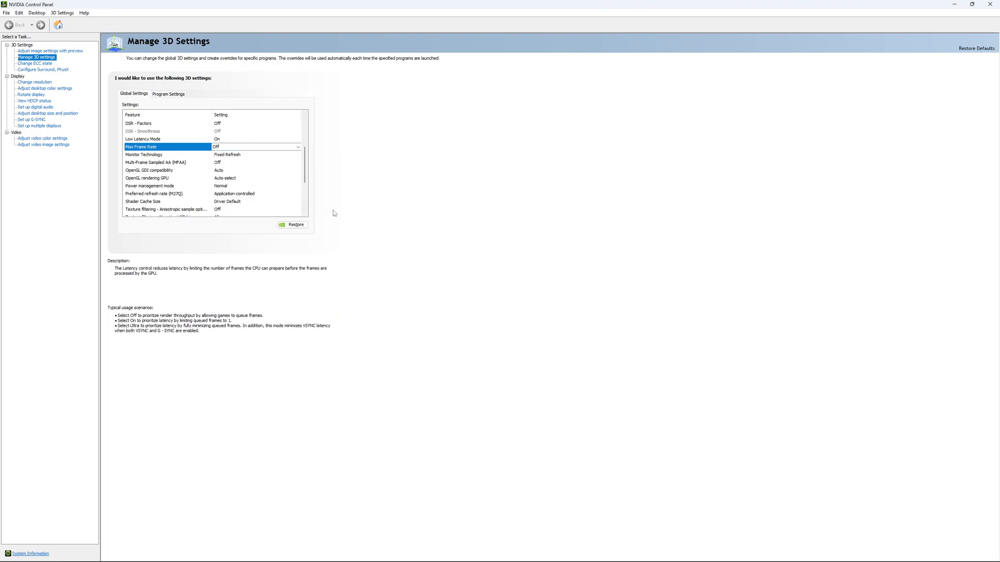
- Examine the remaining global 3D settings and the ECC state page for the GPU
scroll(219, 177, down, 3)
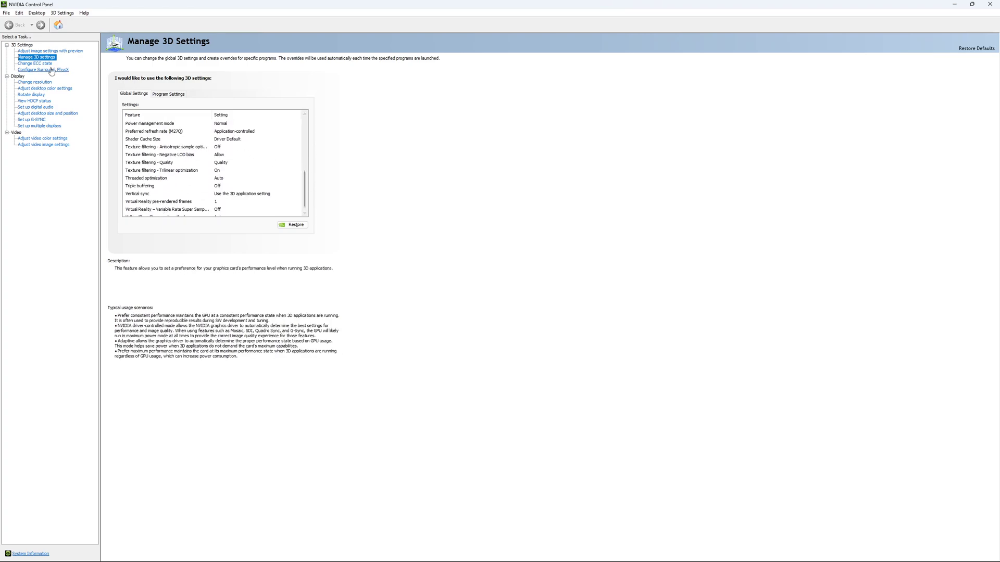
click(41, 64)
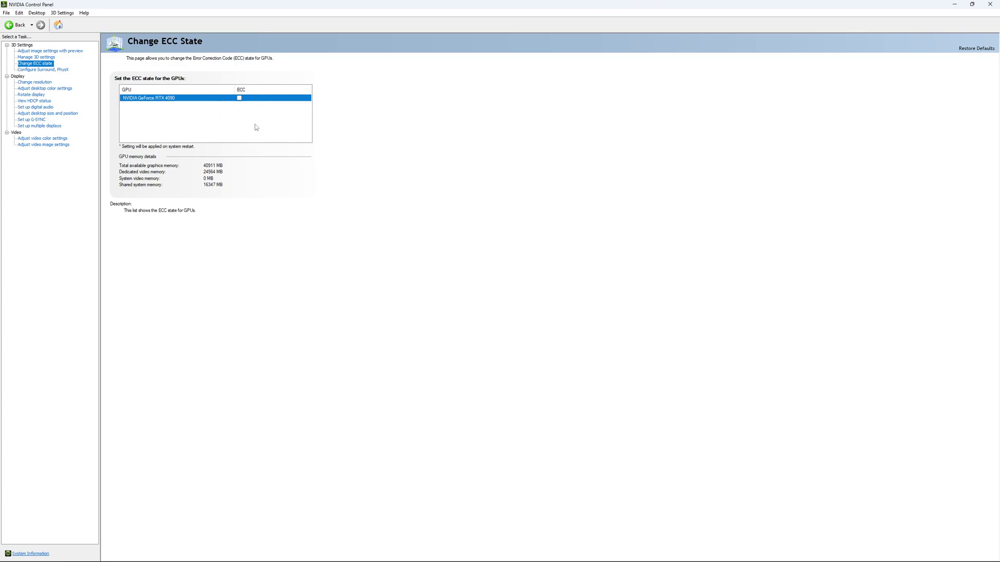
- Examine the refresh rates offered for the M27Q display at native resolution, and open the G-SYNC setup page
click(26, 82)
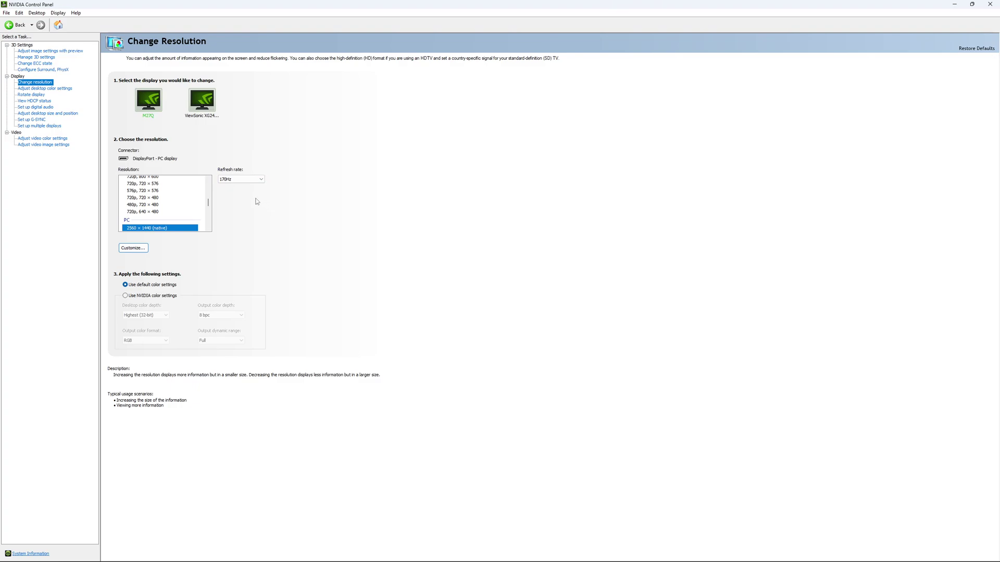
click(246, 180)
click(274, 150)
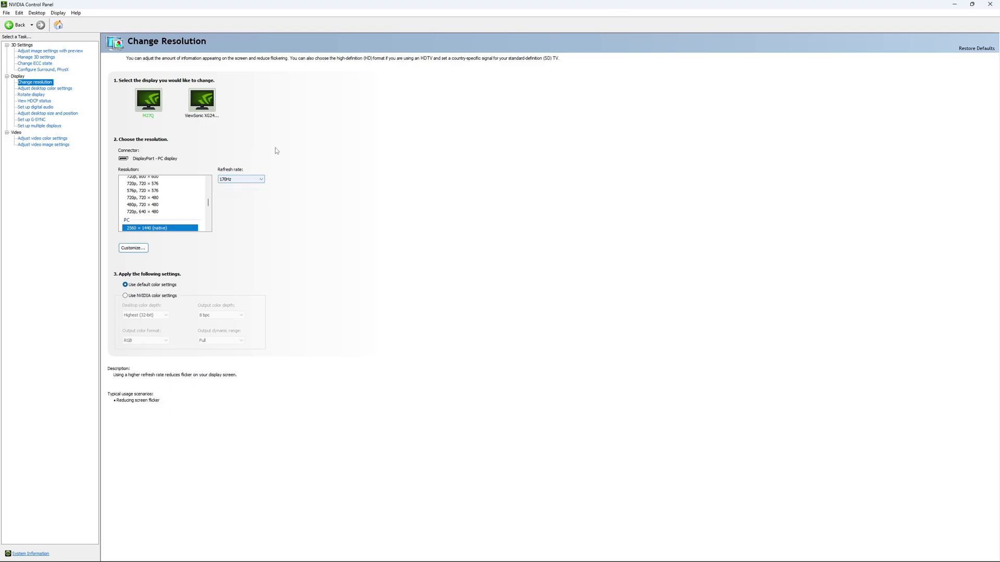
click(258, 180)
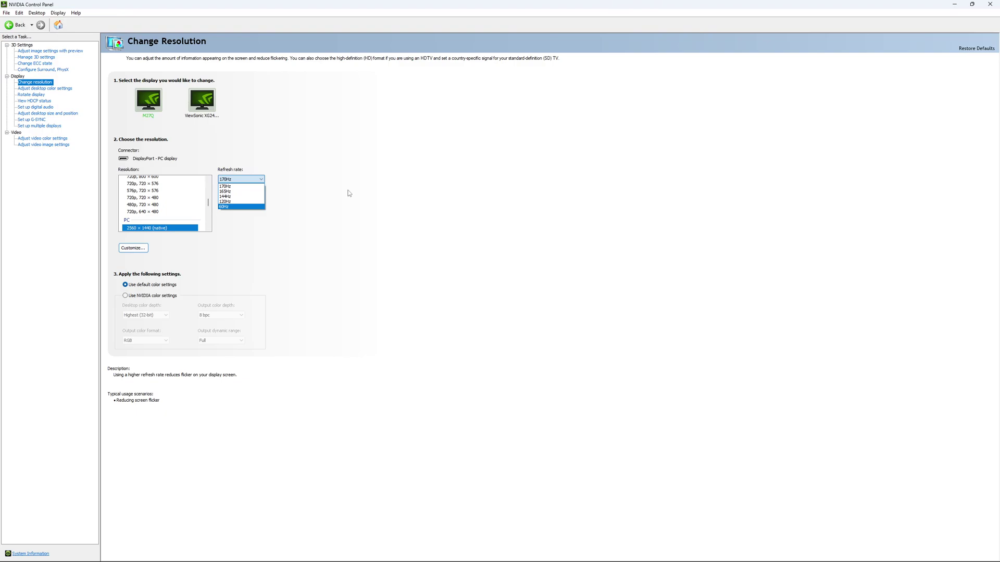
click(348, 191)
click(249, 177)
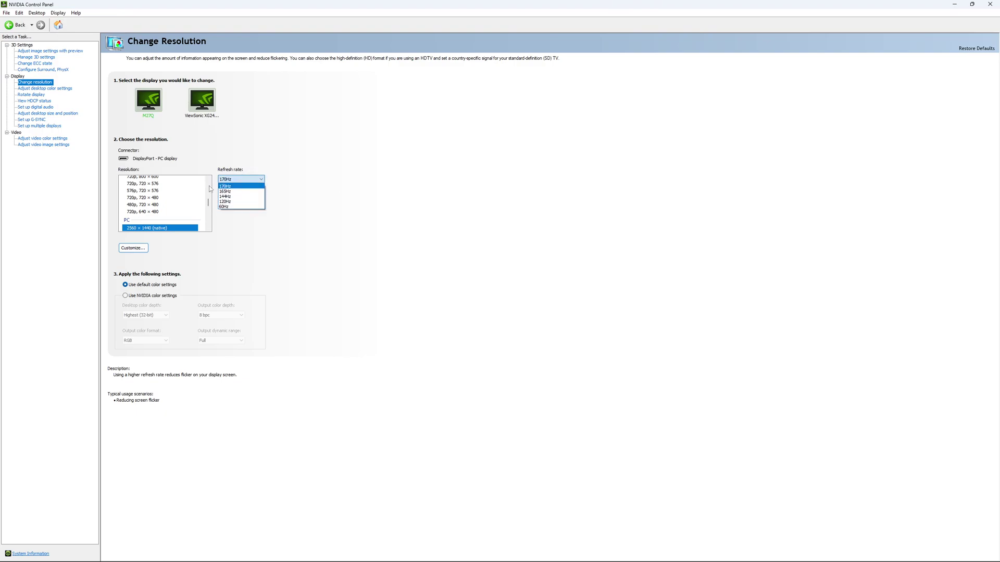
click(356, 180)
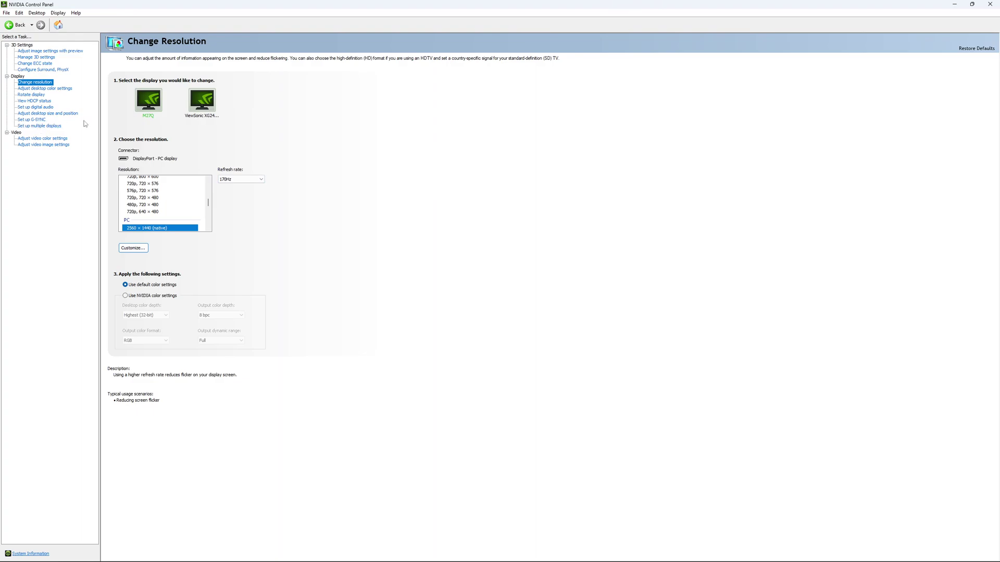
click(33, 121)
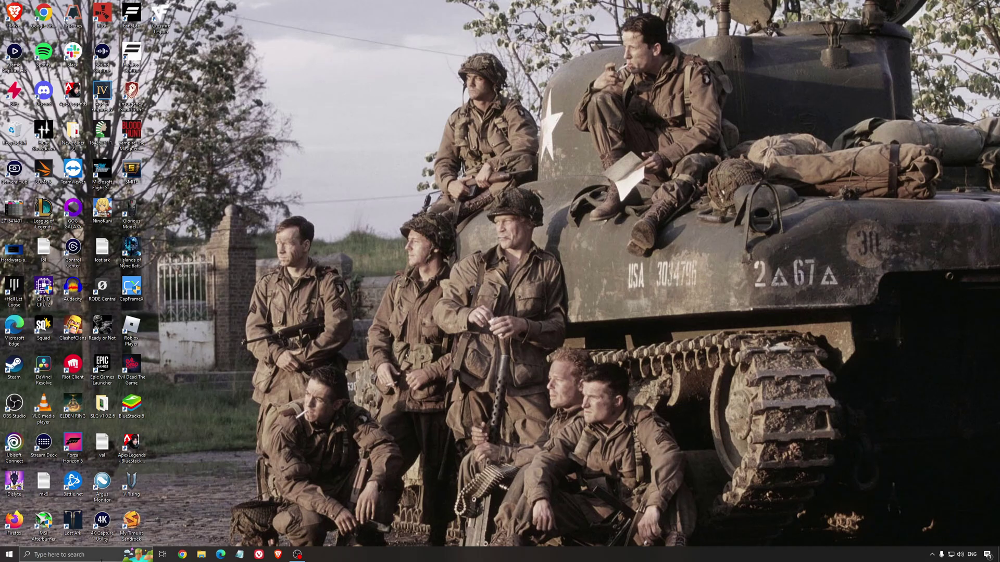
- Open the Windows power plan settings, view the available plans in Power Options, and close the window
click(96, 554)
text(nvidia)
key(Return)
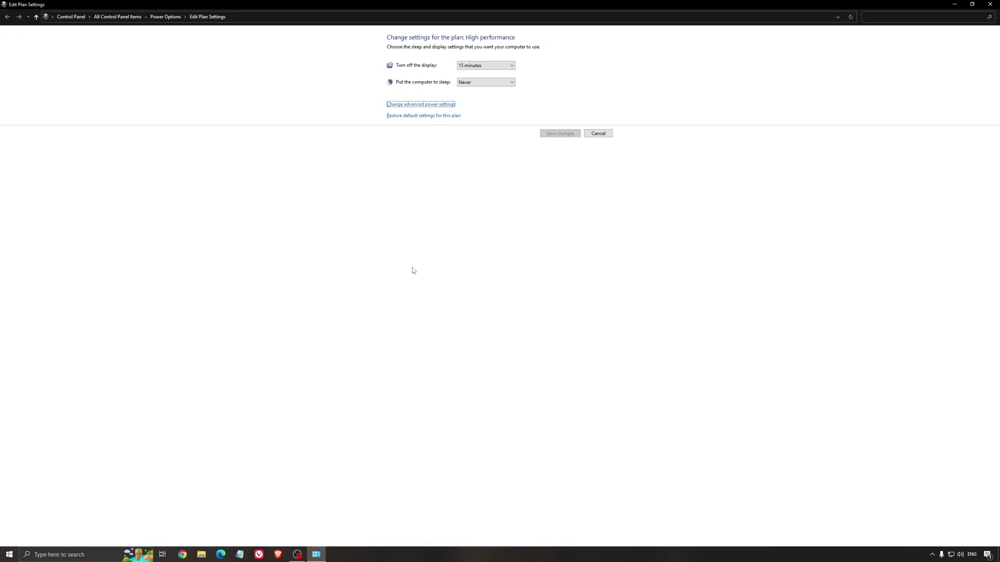
click(166, 17)
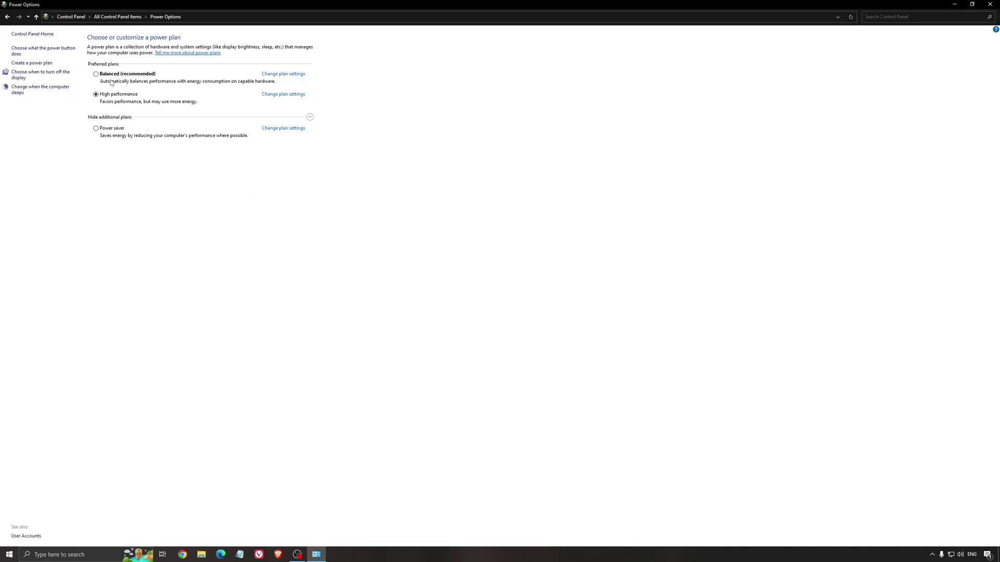
click(990, 4)
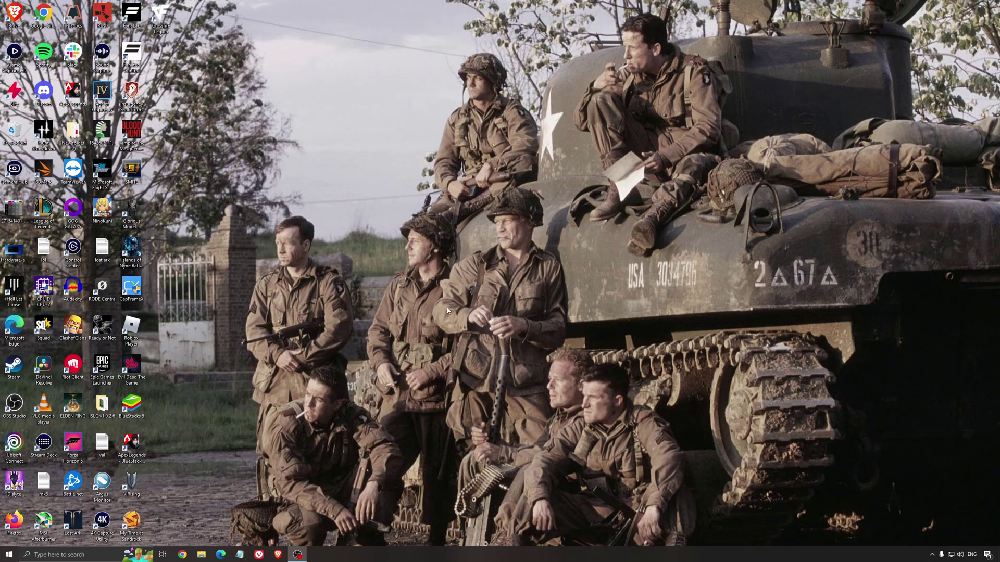
- Open Intelligent standby list cleaner from the ISLC v1.0.2.6 folder, start its monitoring and minimize it
double_click(102, 403)
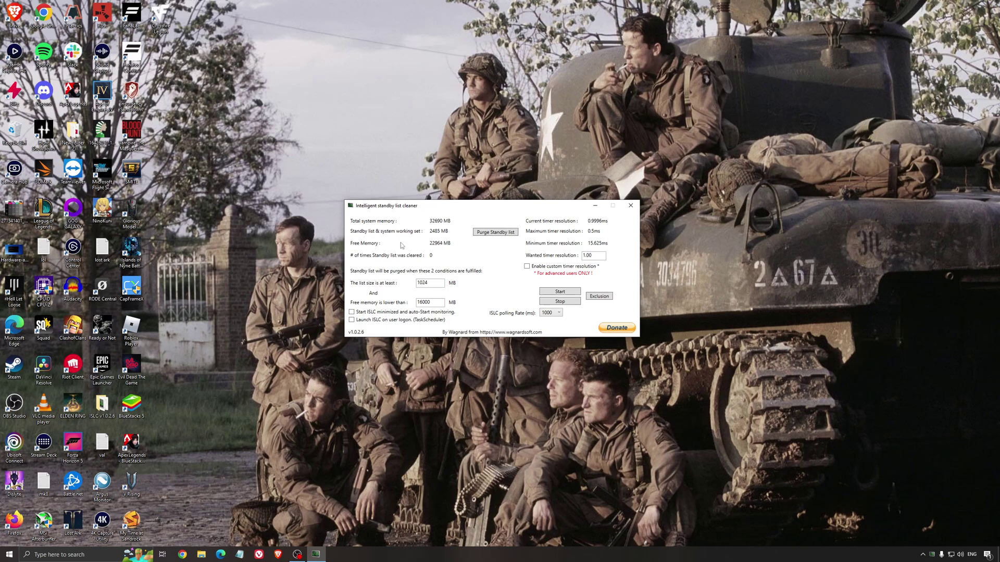
drag(421, 210, 418, 215)
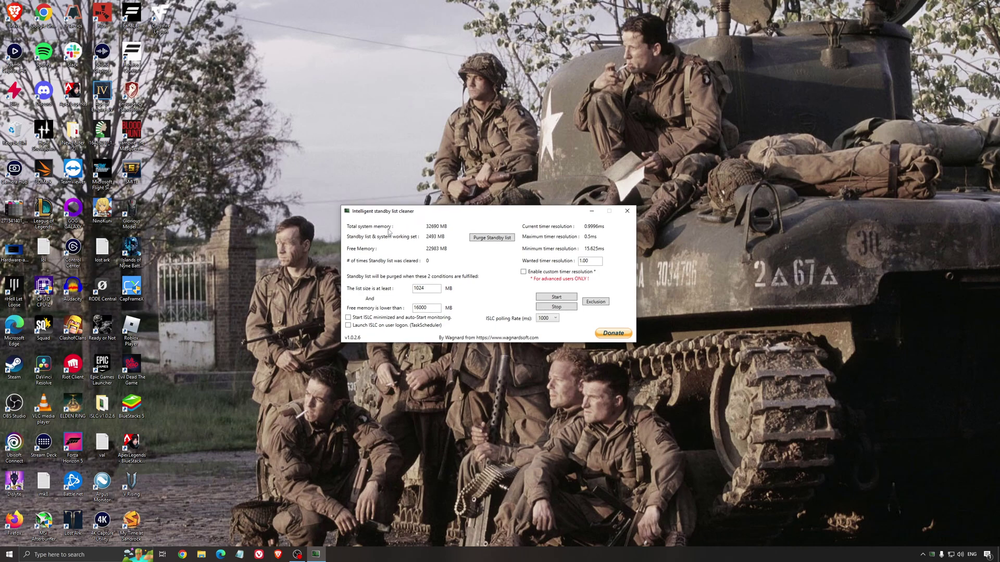
drag(437, 308, 346, 308)
click(554, 298)
drag(527, 211, 561, 210)
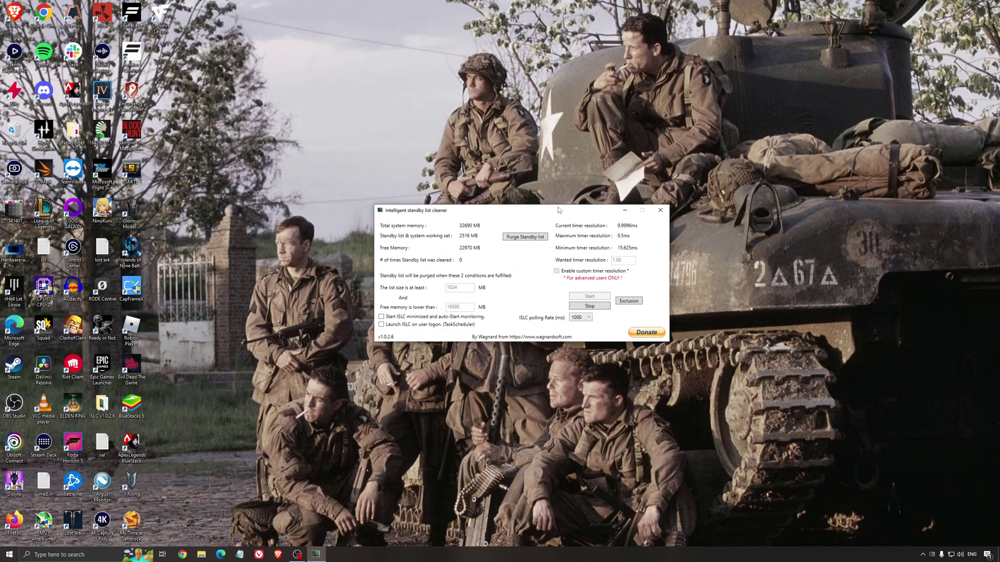
click(624, 210)
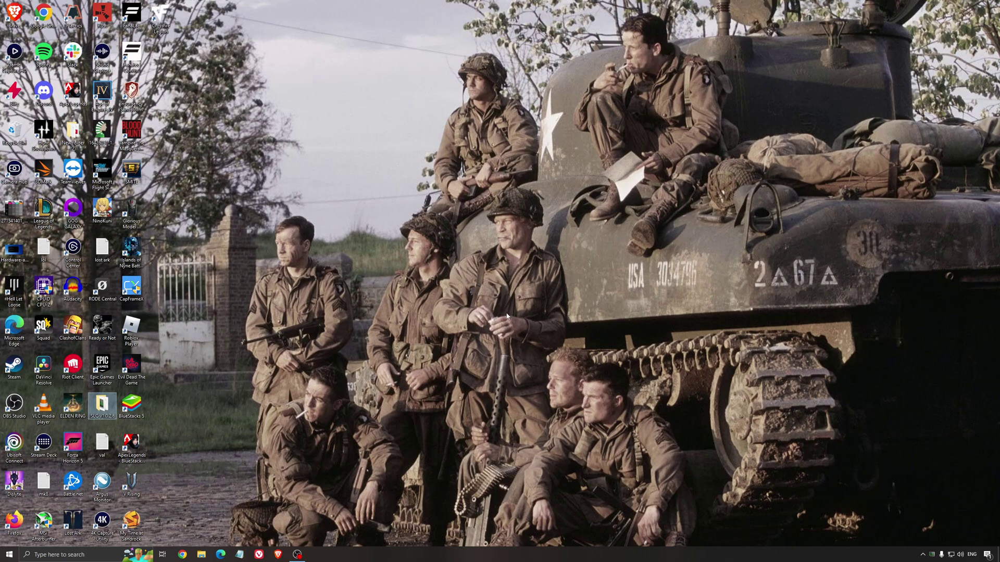
click(484, 279)
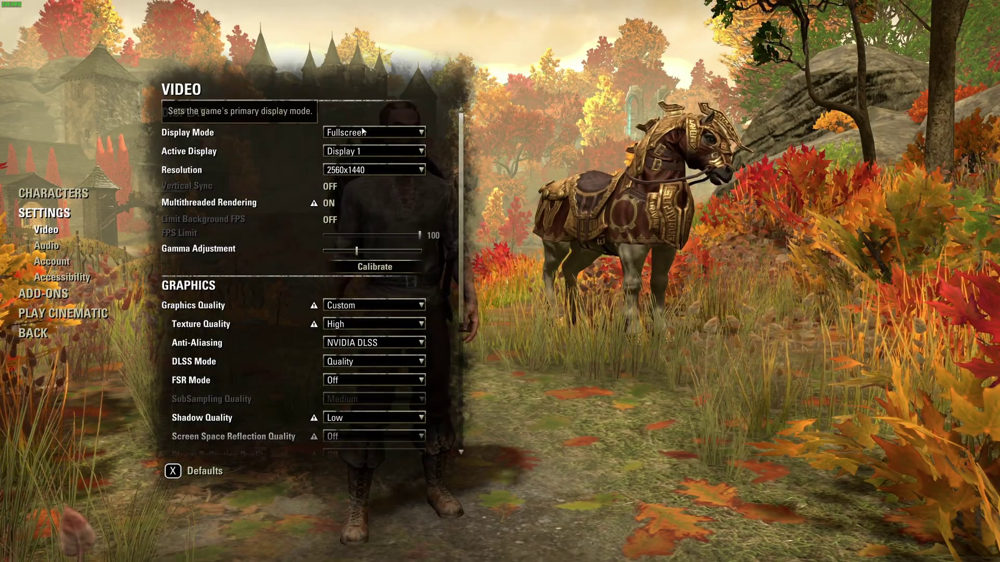
- Examine the display settings in the game's video options and the choices offered for Texture Quality
scroll(465, 145, down, 1)
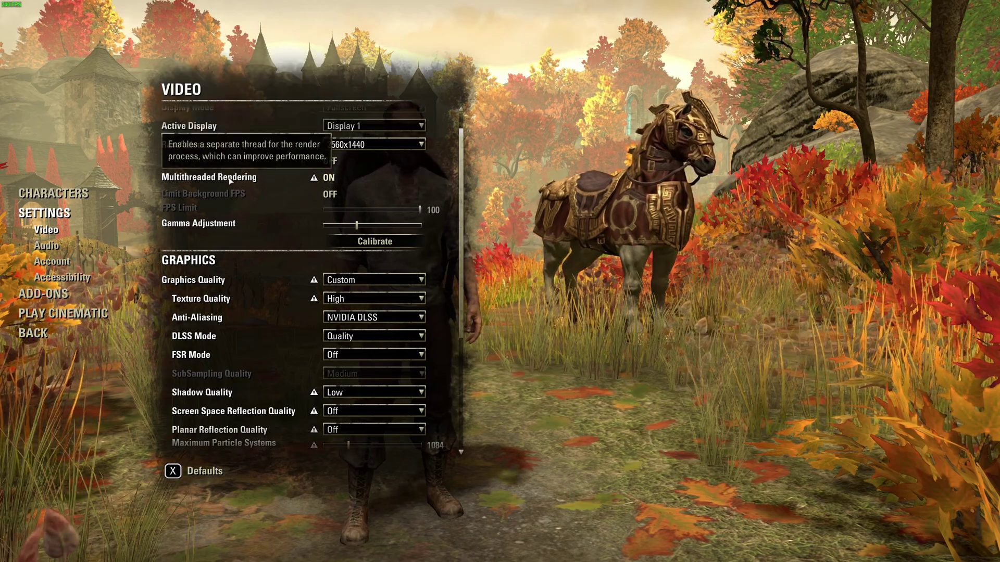
scroll(159, 168, down, 1)
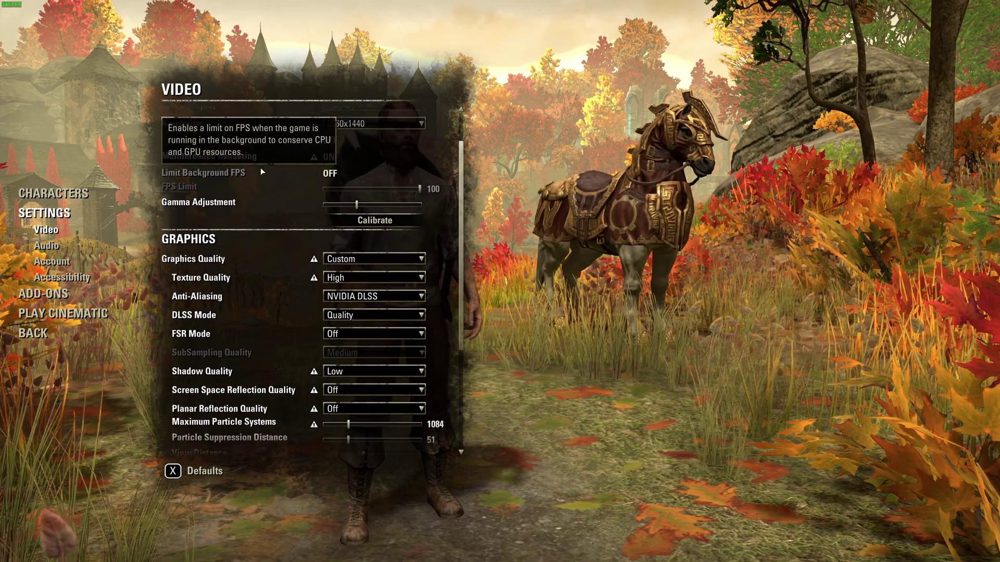
scroll(189, 169, down, 1)
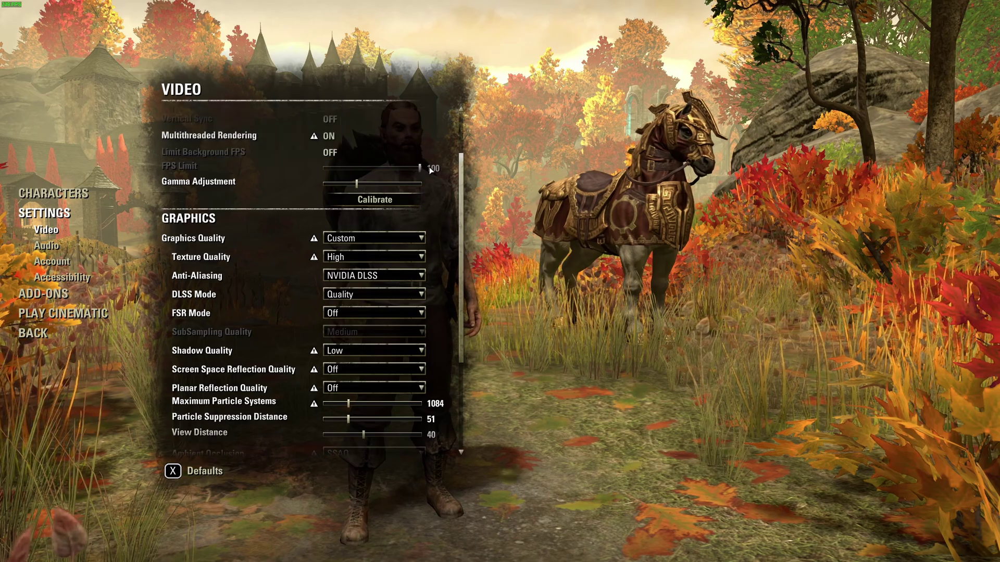
scroll(317, 159, down, 1)
scroll(315, 169, down, 1)
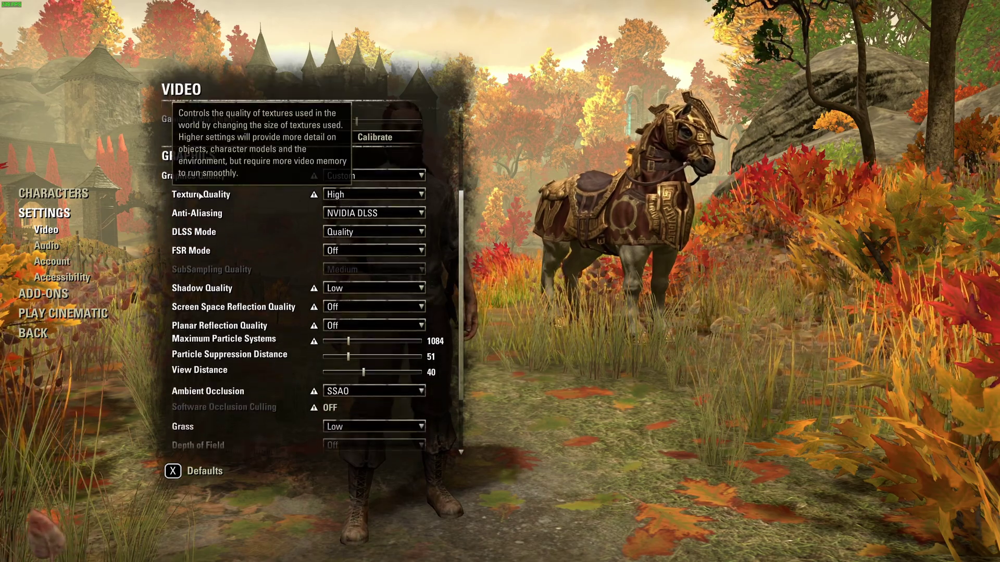
click(352, 195)
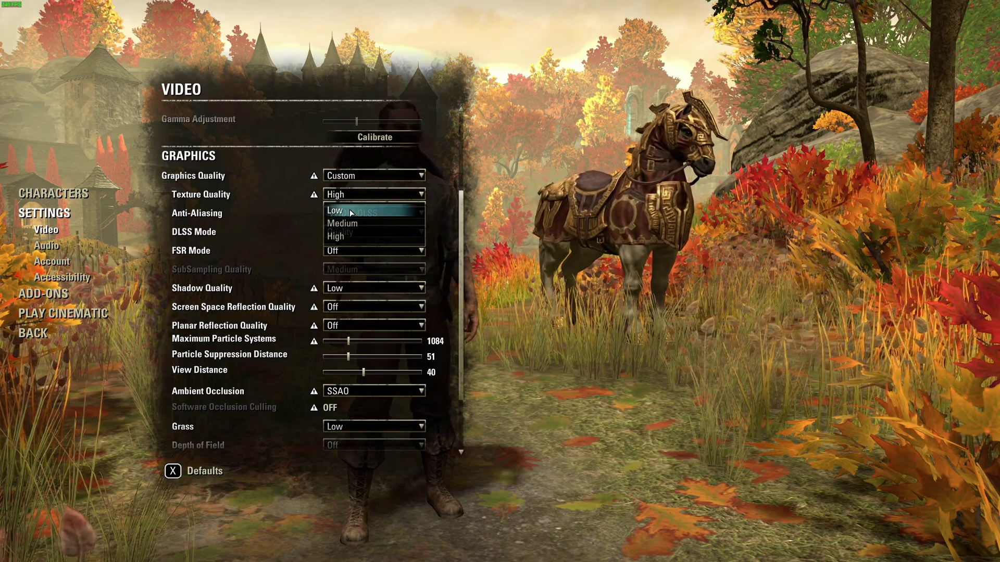
click(447, 196)
scroll(451, 203, down, 1)
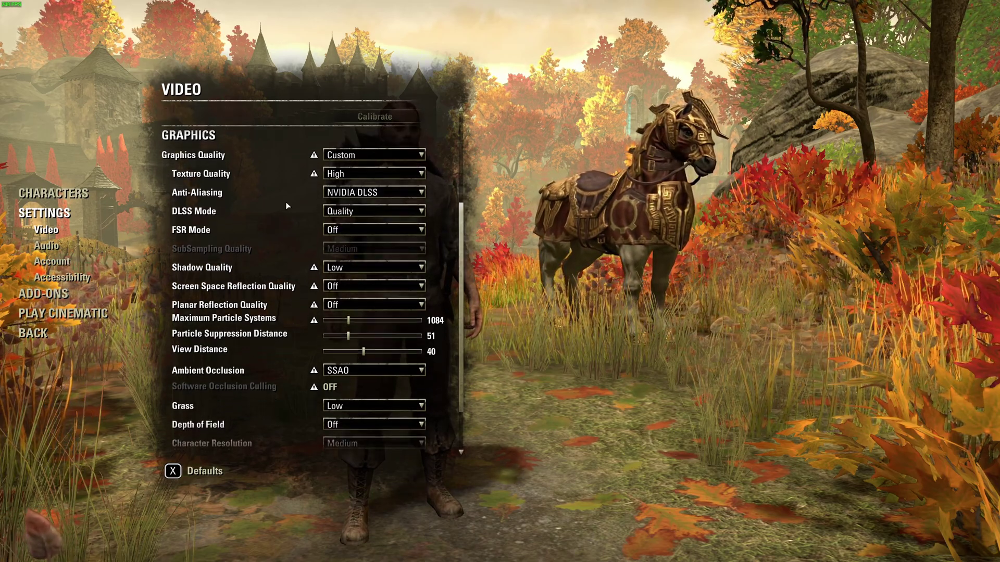
- Check the available DLSS versions in DLSS Swapper without swapping, and view the DLSS Mode choices in the game
click(389, 192)
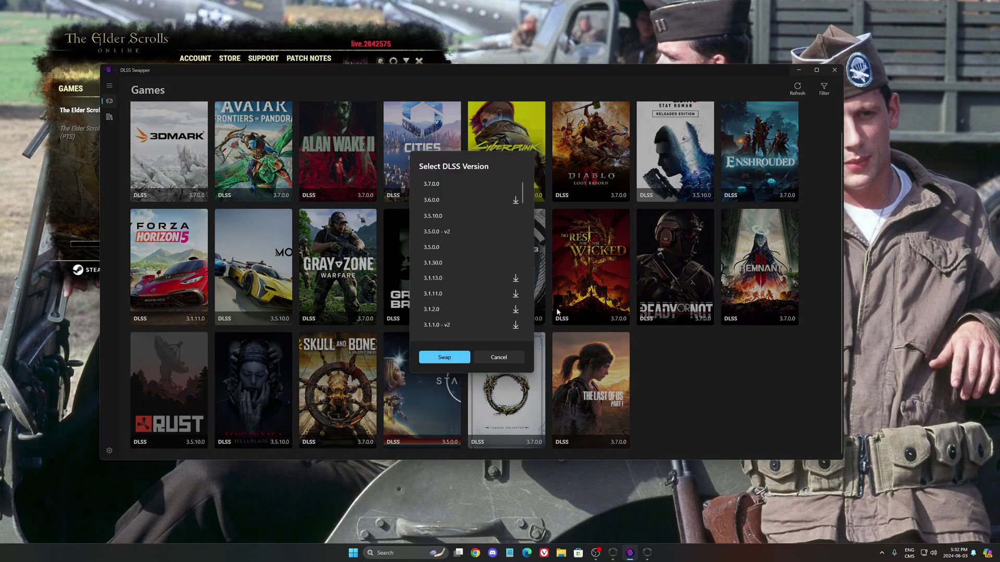
scroll(492, 238, up, 1)
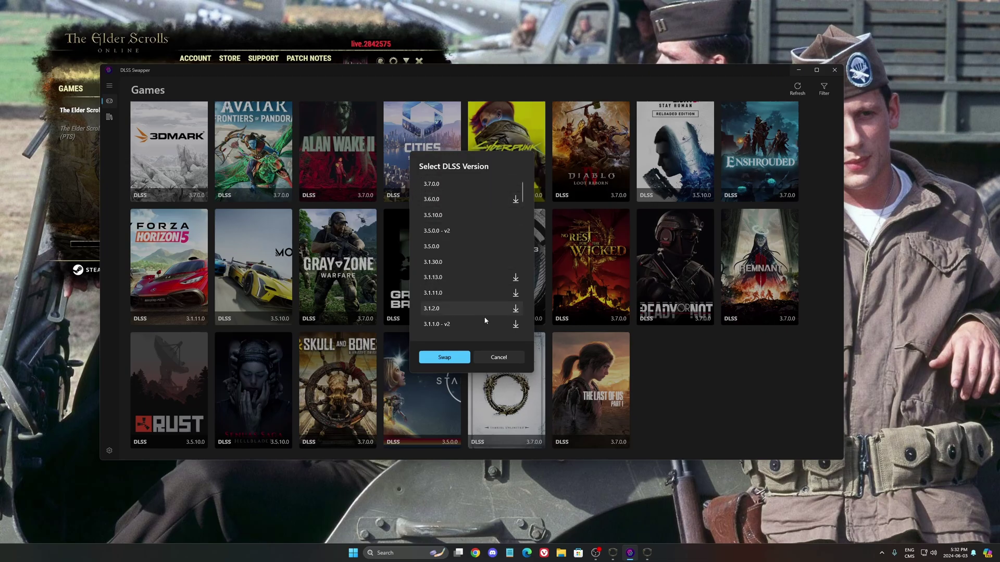
click(498, 358)
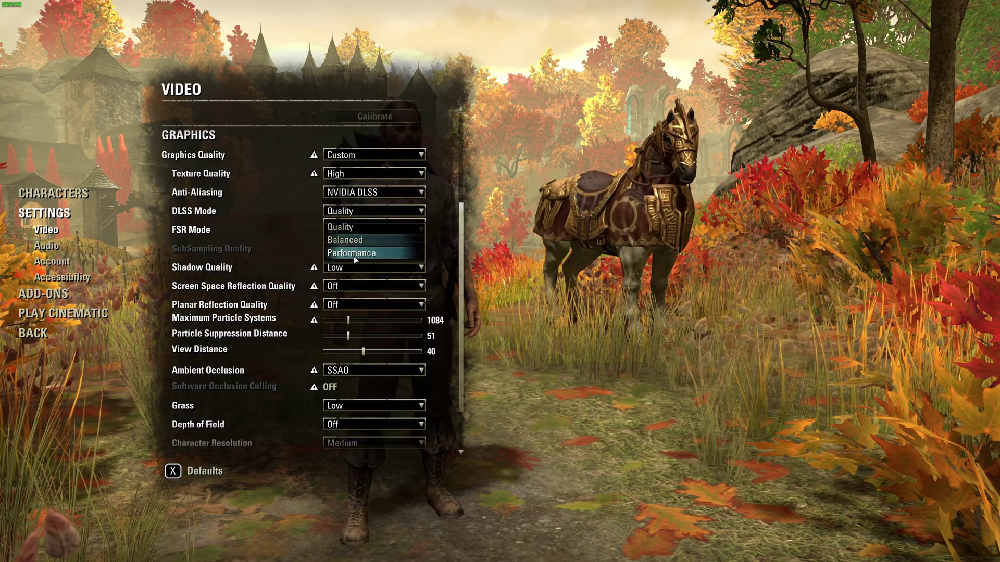
click(390, 211)
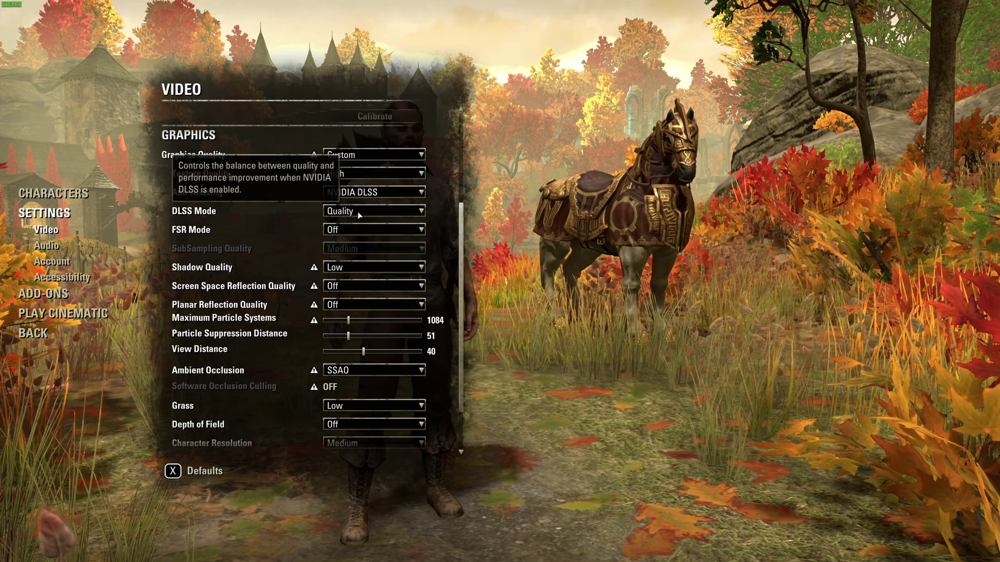
- View the Anti-Aliasing choices in the game's graphics settings and close the list without changing the selection
scroll(396, 237, down, 1)
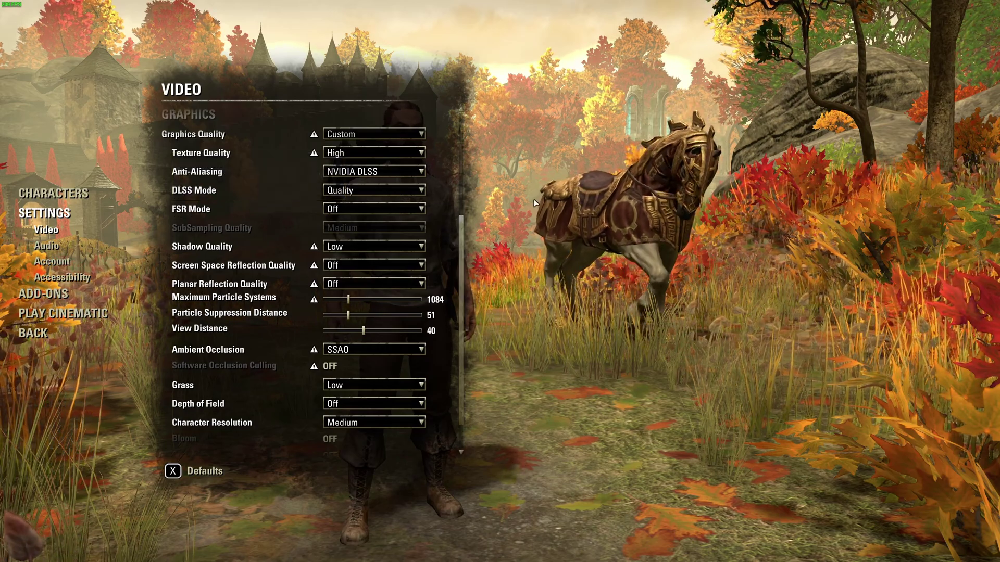
scroll(464, 230, down, 1)
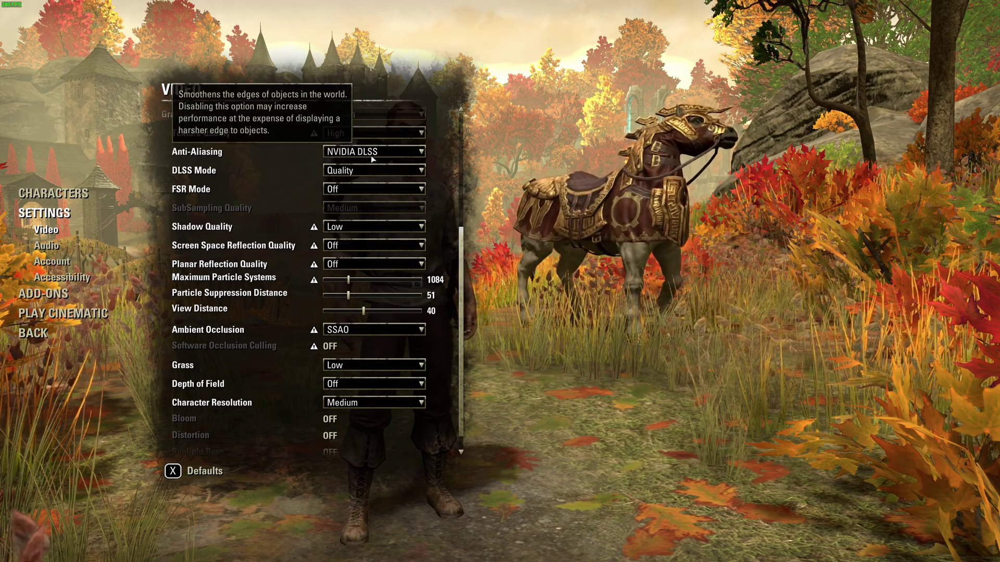
click(344, 152)
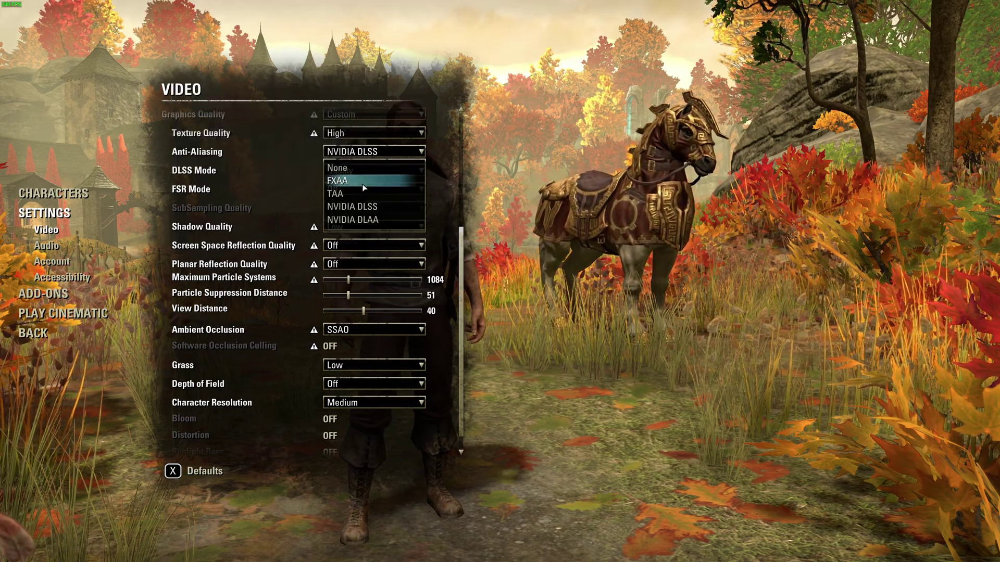
click(483, 198)
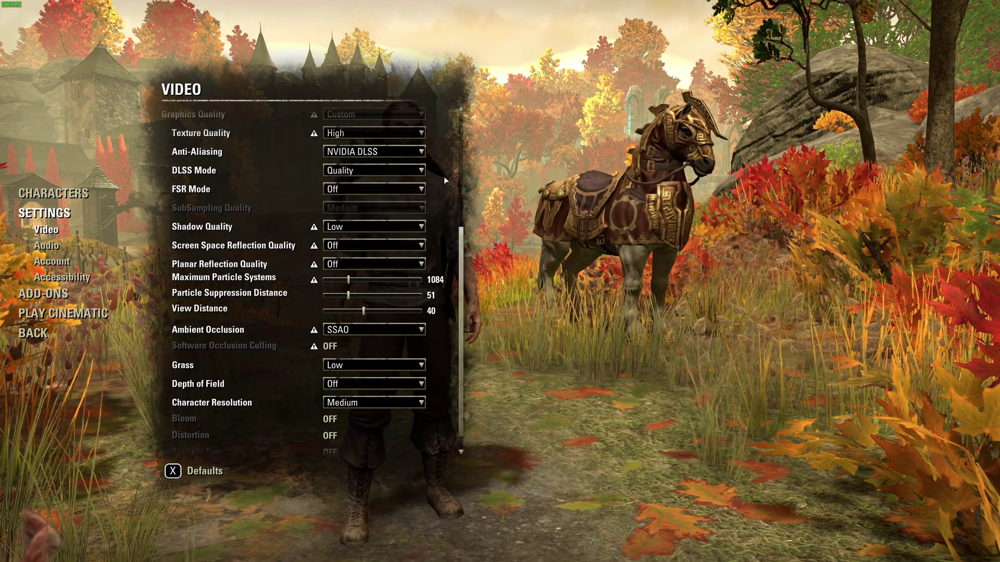
- Examine the Shadow Quality choices and the descriptions of Screen Space Reflection Quality and Planar Reflection Quality
scroll(445, 179, down, 1)
click(358, 206)
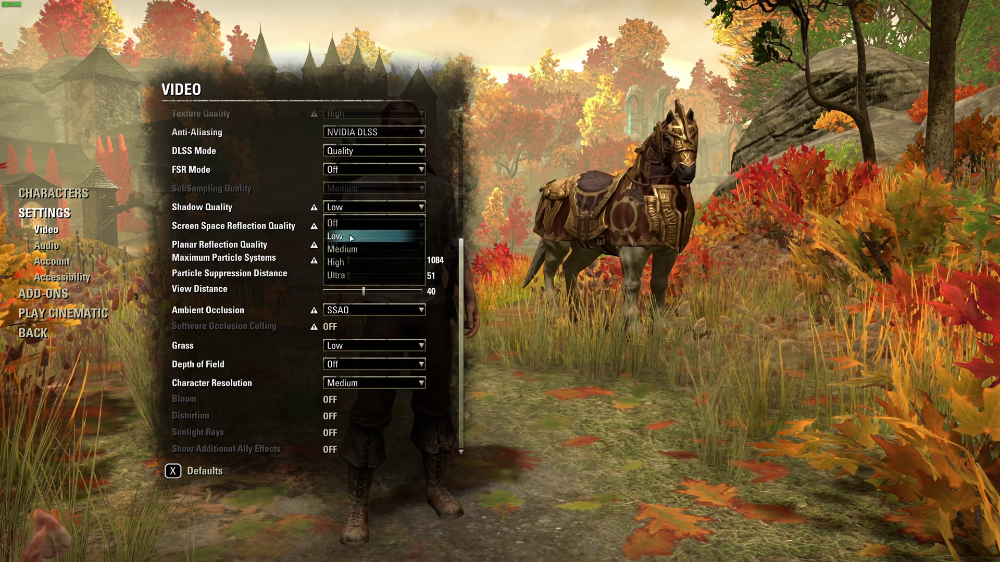
click(339, 206)
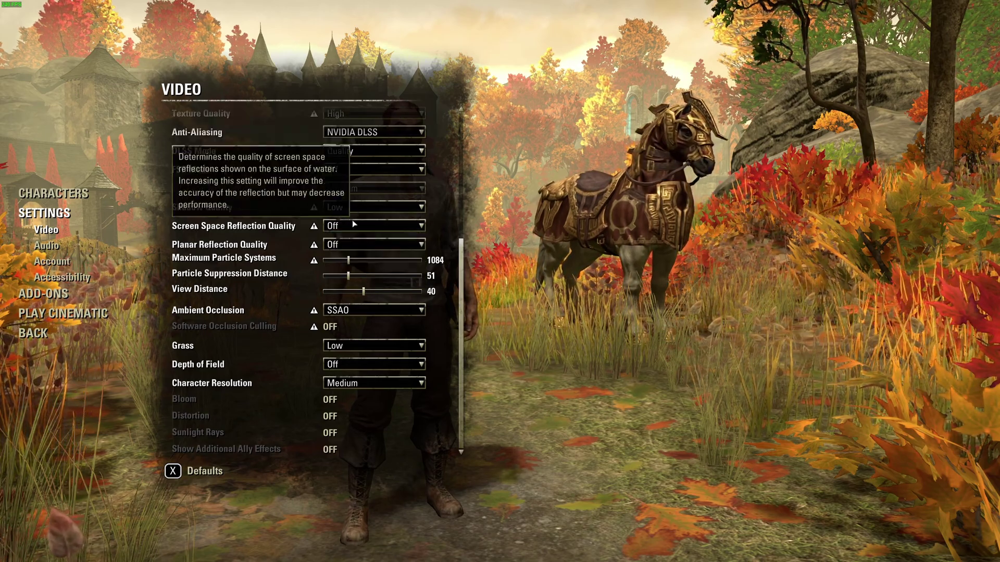
mouse_move(175, 234)
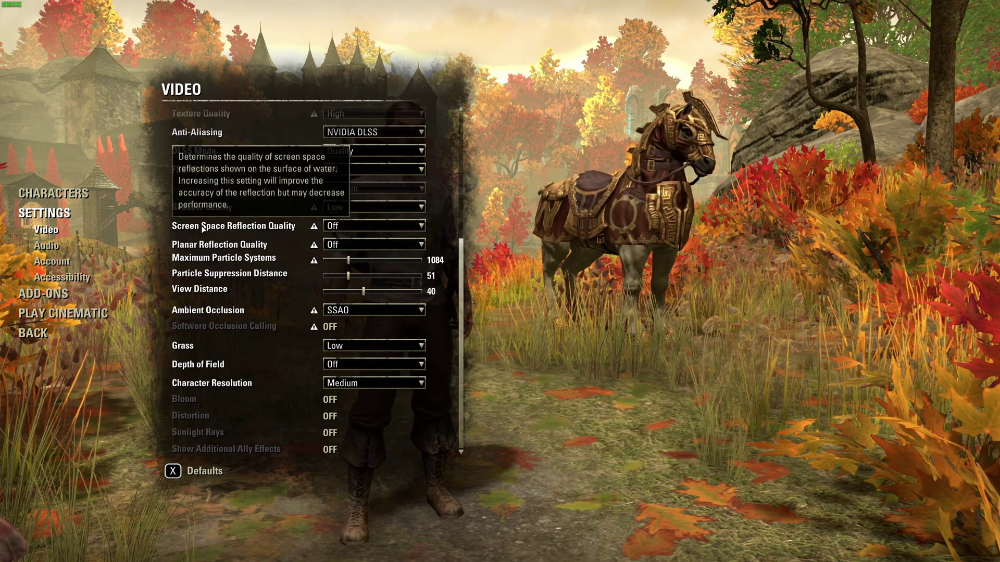
mouse_move(192, 250)
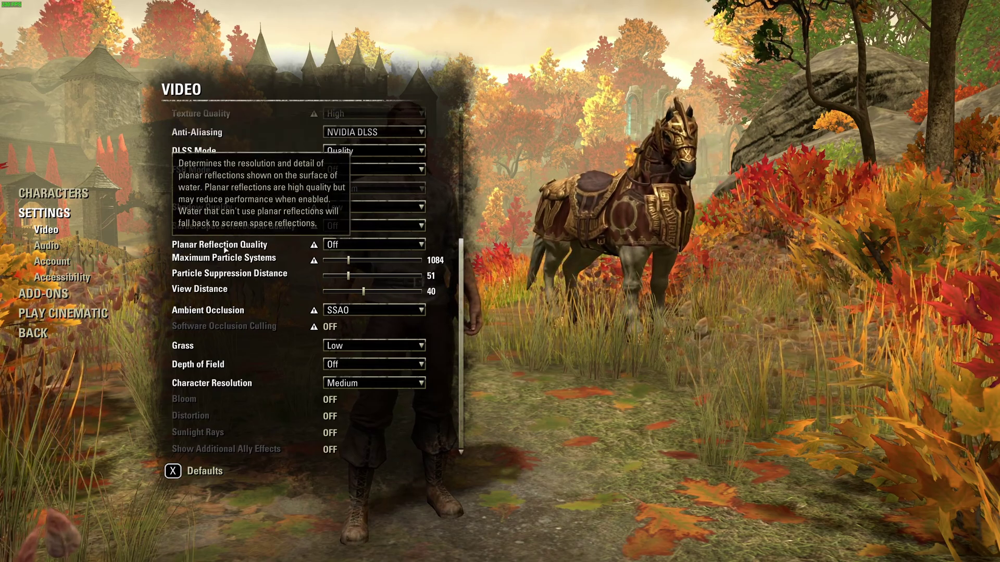
scroll(458, 222, up, 5)
scroll(395, 232, down, 5)
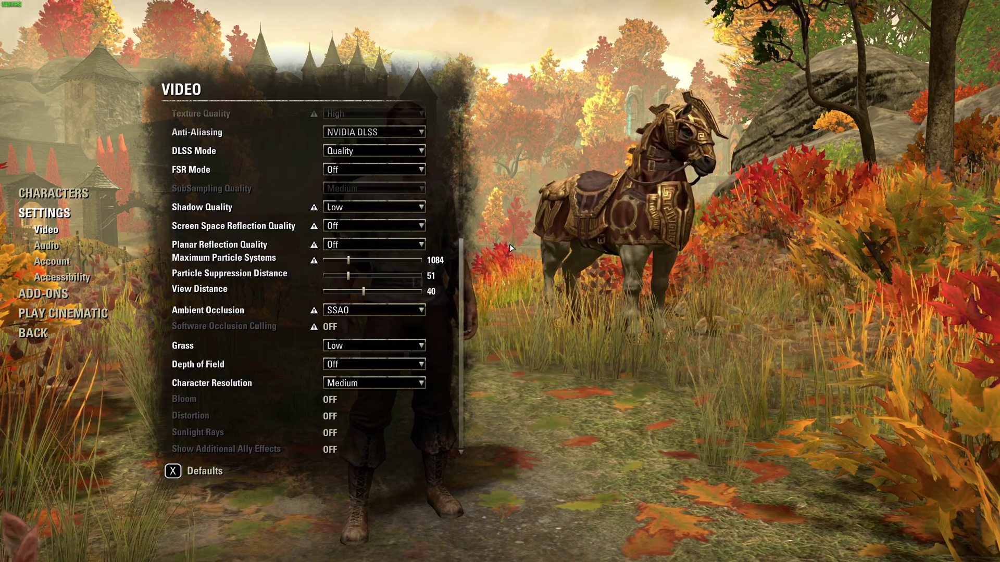
- Read the Maximum Particle Systems description, and try a View Distance of 32 before restoring it to 40
mouse_move(229, 267)
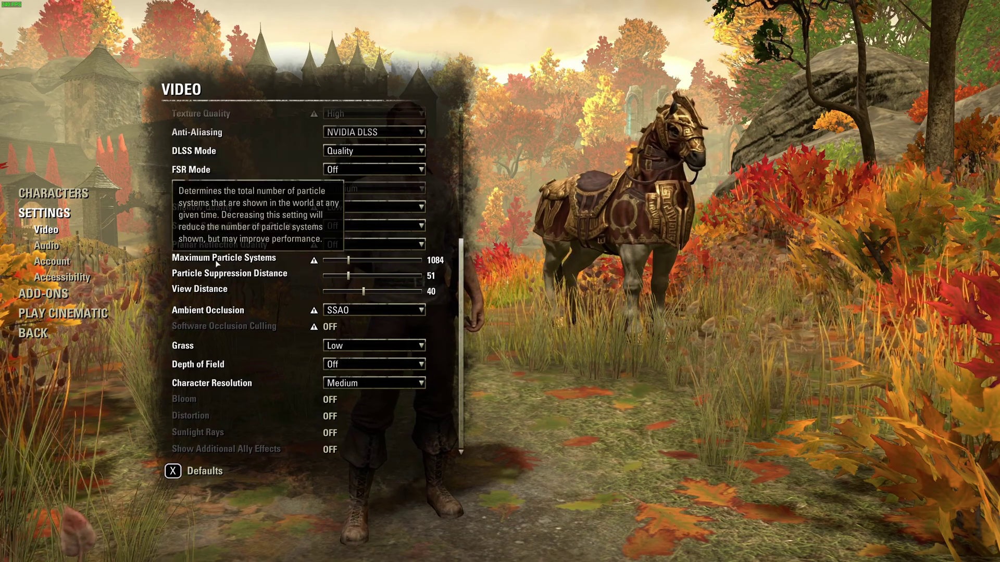
mouse_move(347, 257)
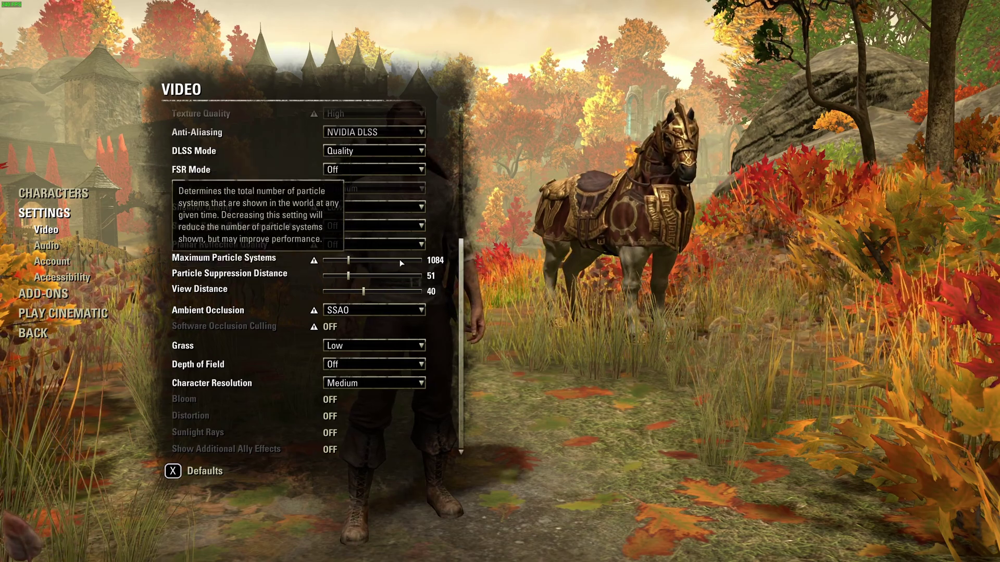
mouse_move(188, 291)
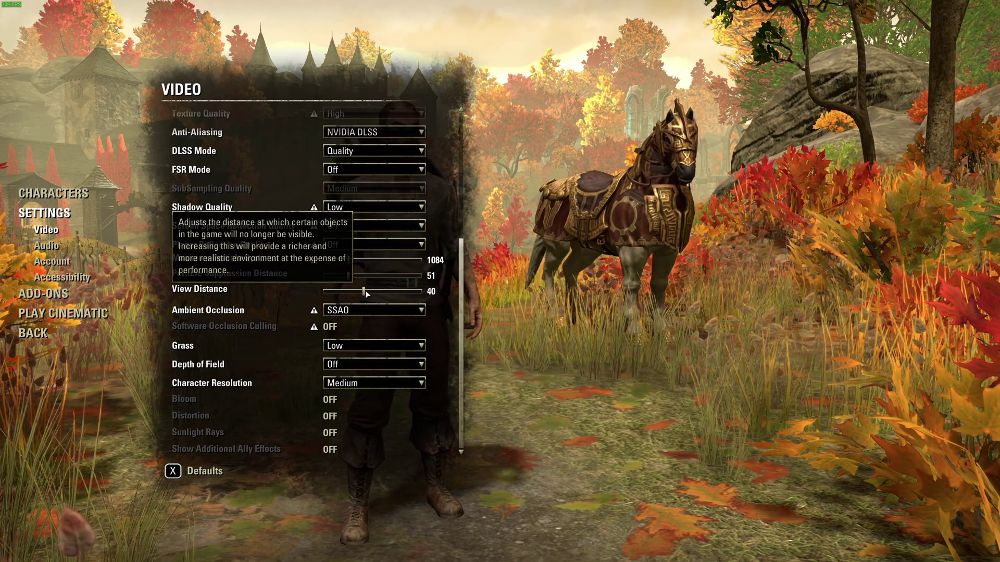
mouse_move(363, 291)
mouse_down()
mouse_move(345, 296)
mouse_move(364, 293)
mouse_up()
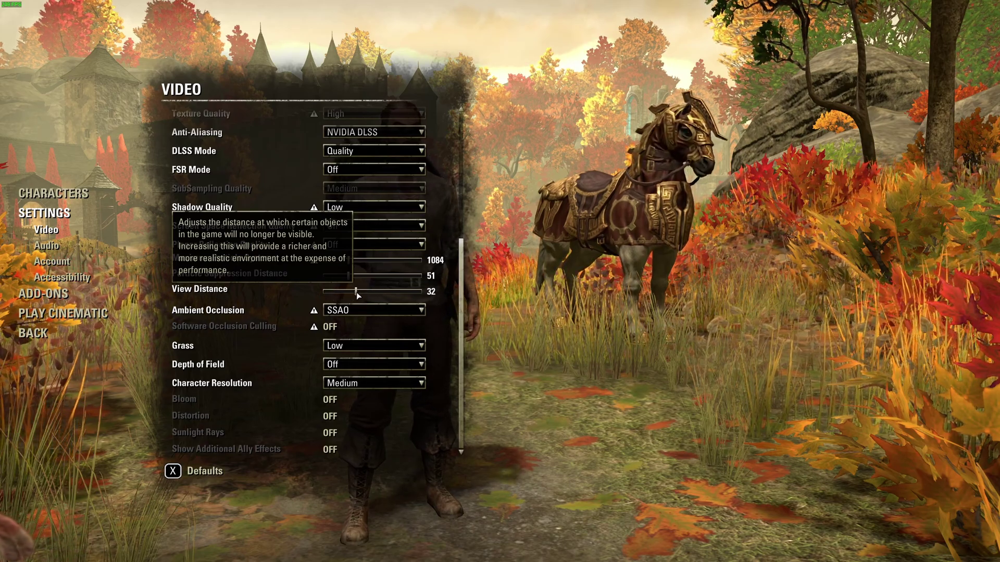
mouse_move(321, 278)
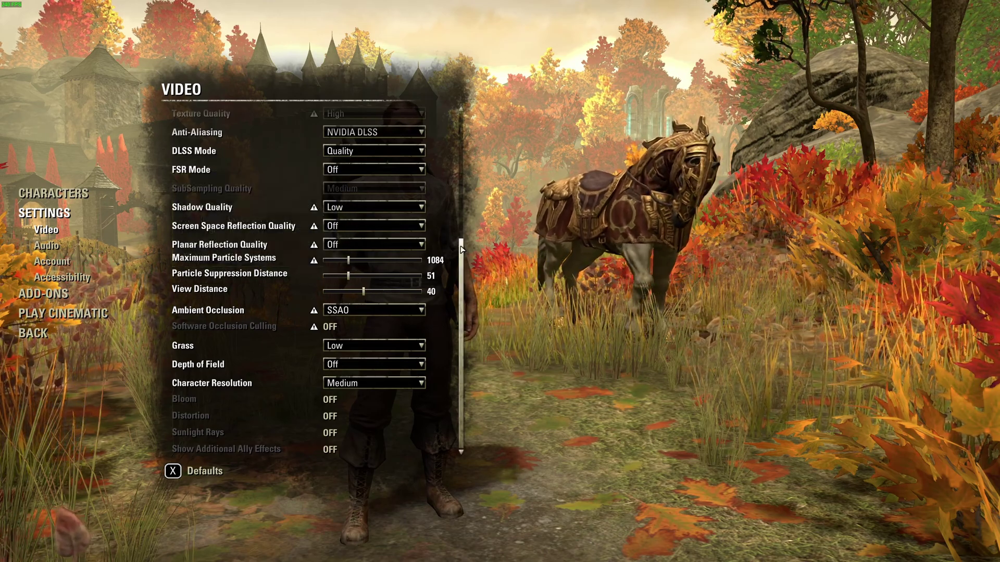
- Select SSAO for Ambient Occlusion and view the Character Resolution choices without changing that setting
click(354, 310)
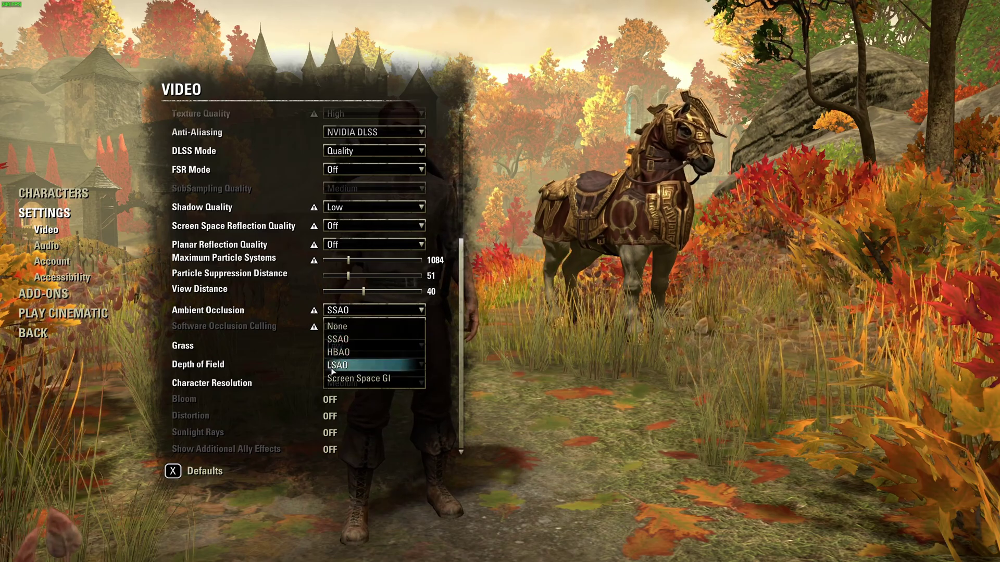
click(337, 339)
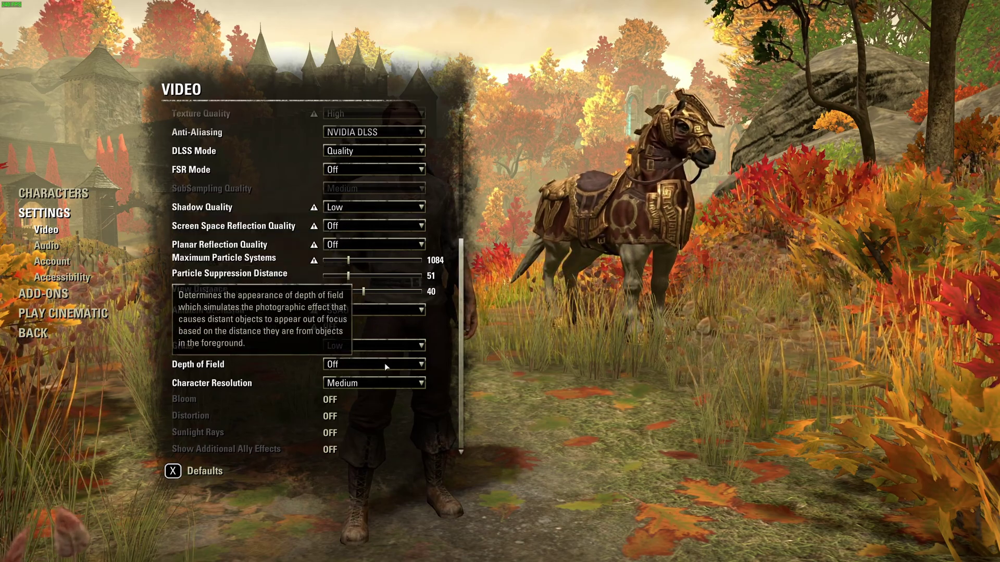
click(362, 384)
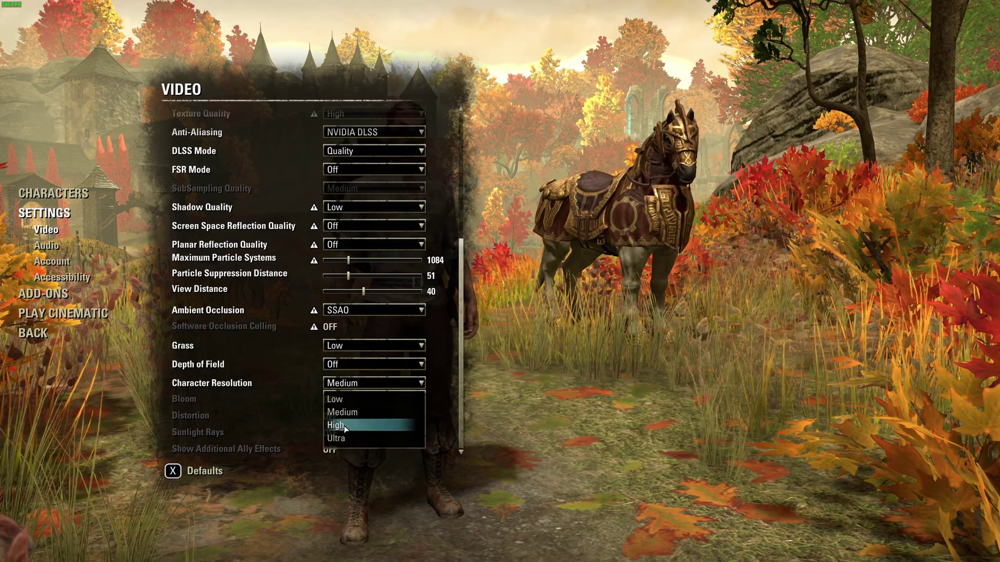
click(469, 382)
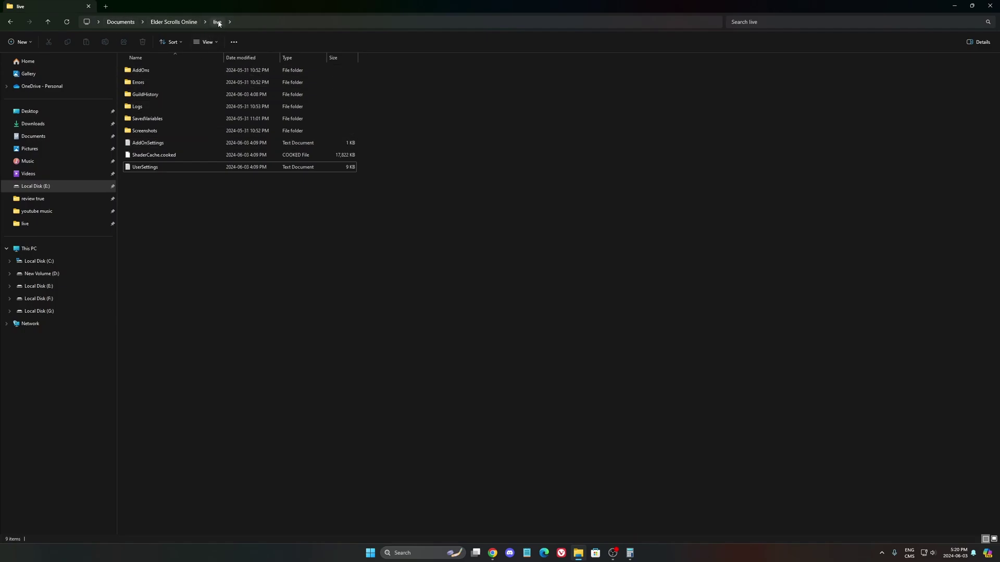
- Open UserSettings from the Elder Scrolls Online live folder, search for "frametime" and place the cursor in the MinFrameTime.2 value
double_click(153, 167)
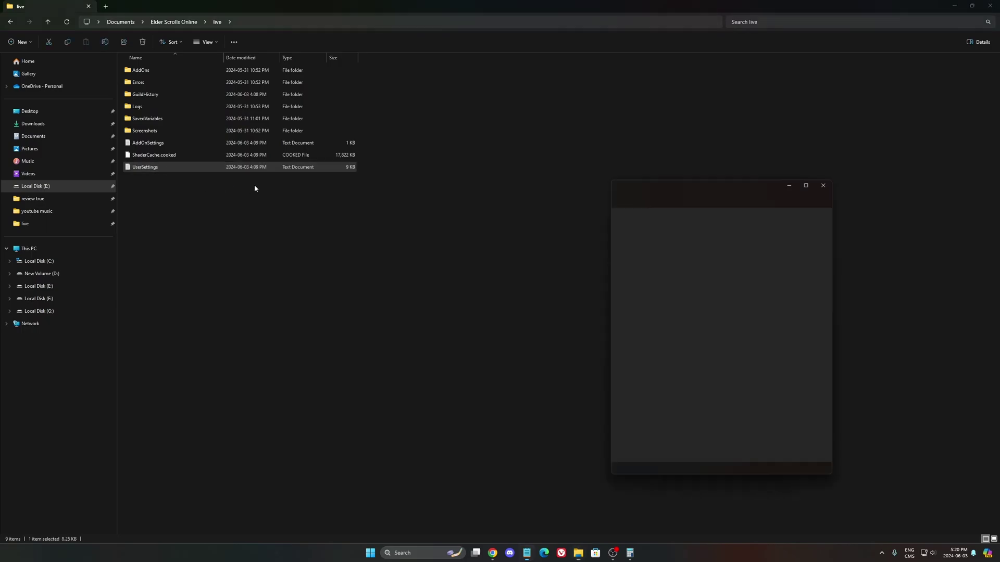
click(811, 180)
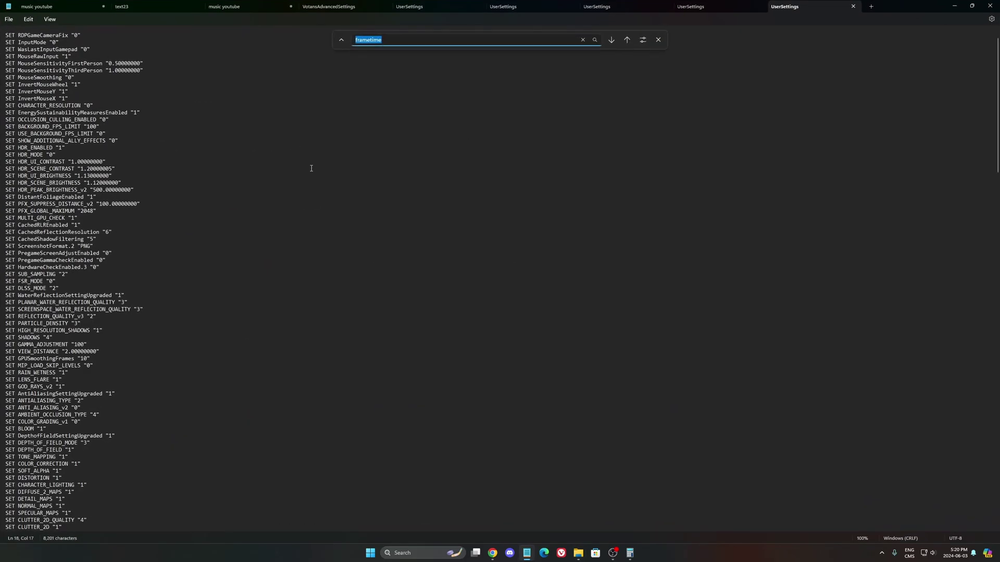
key(Return)
scroll(233, 271, down, 10)
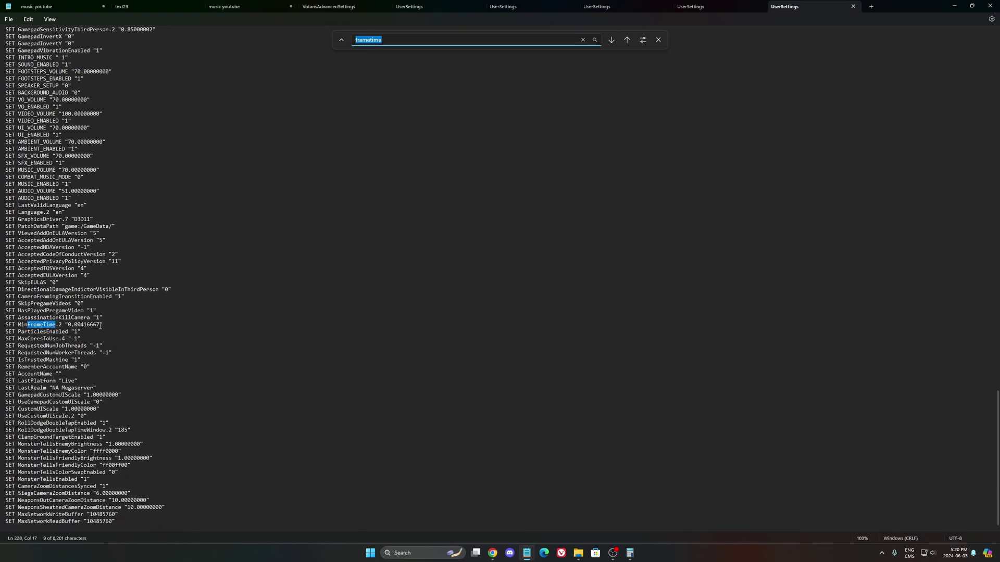
click(94, 325)
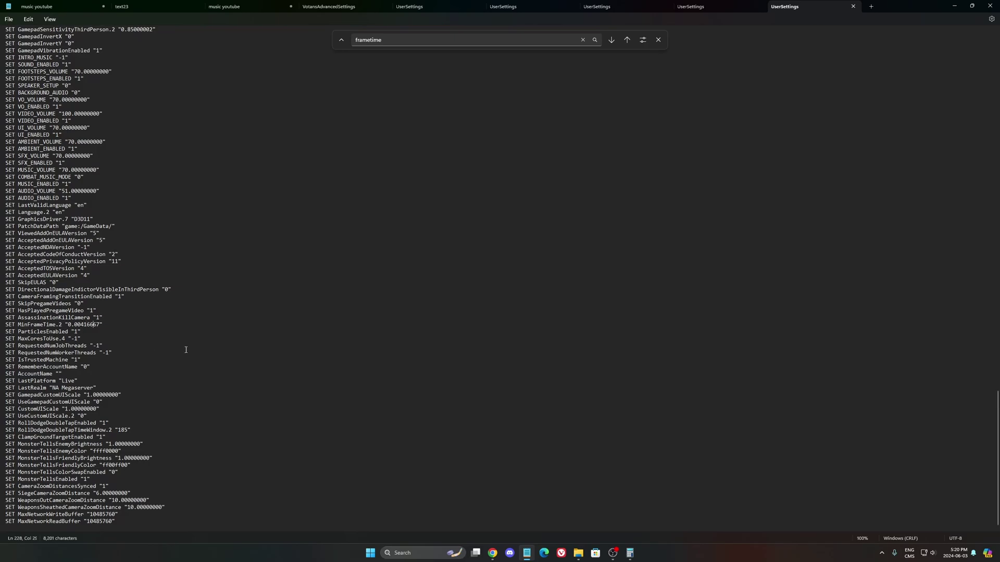
- Switch to Calculator and divide 1 by 144 to work out the minimum frame time for 144 FPS
click(629, 552)
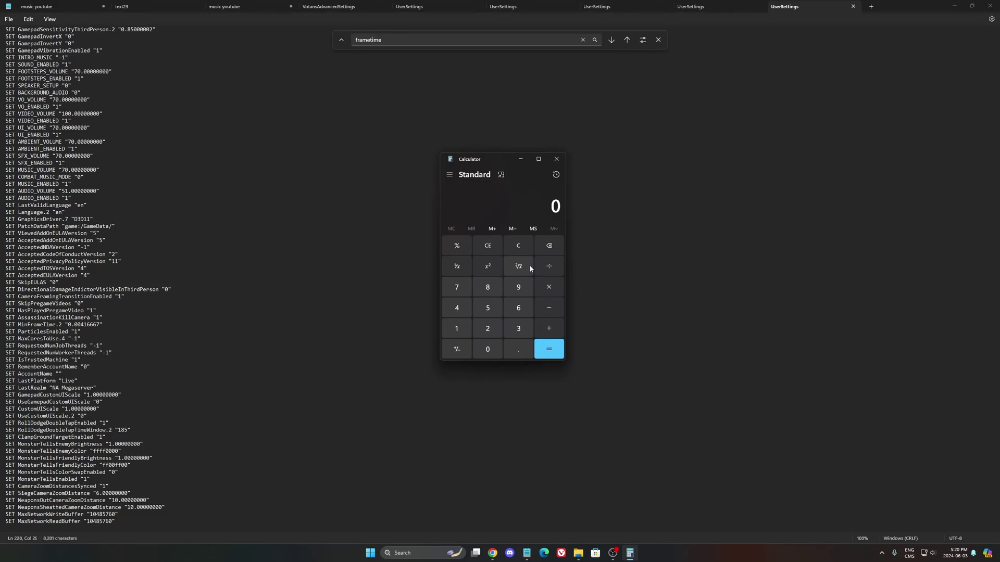
drag(493, 165, 494, 177)
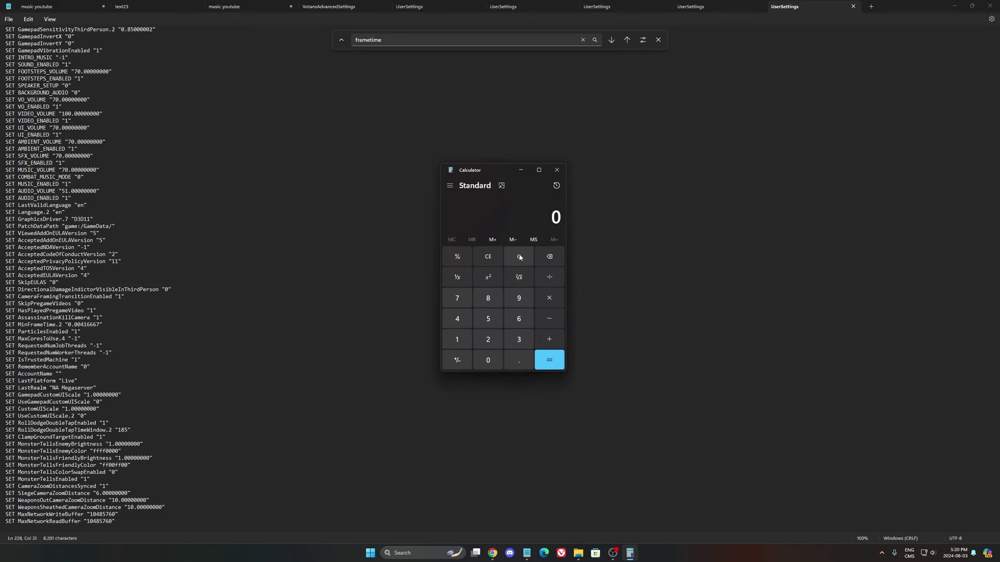
click(460, 340)
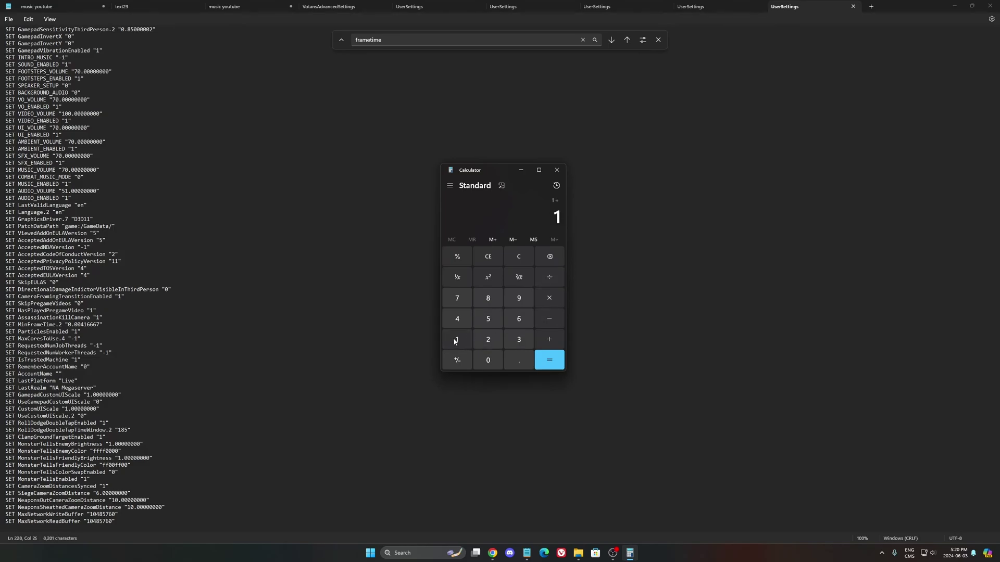
click(553, 363)
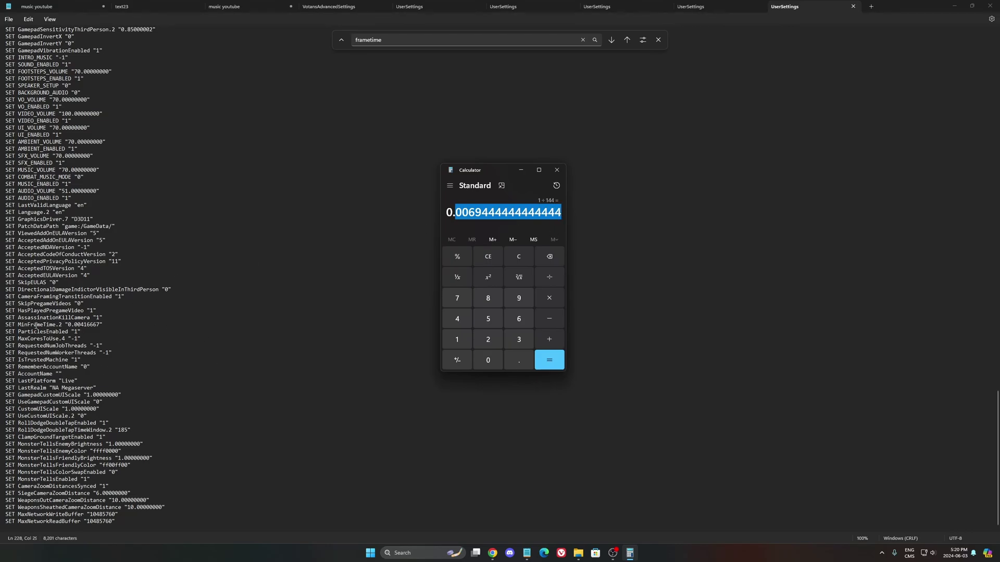
- Highlight the decimals of the MinFrameTime.2 value in UserSettings, and calculate 1 ÷ 240 in Calculator, highlighting the result's decimals for comparison
drag(74, 325, 102, 326)
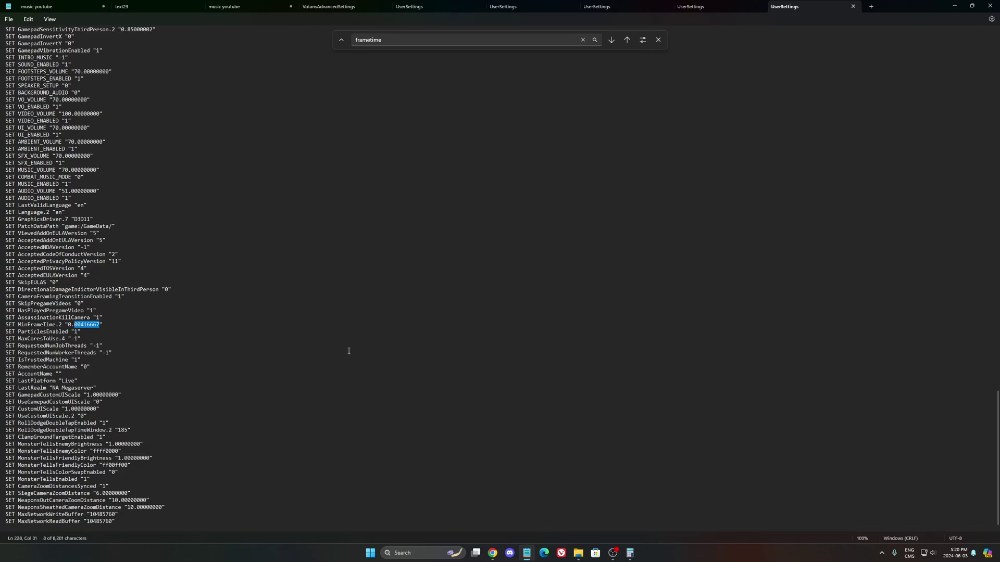
click(630, 552)
click(482, 257)
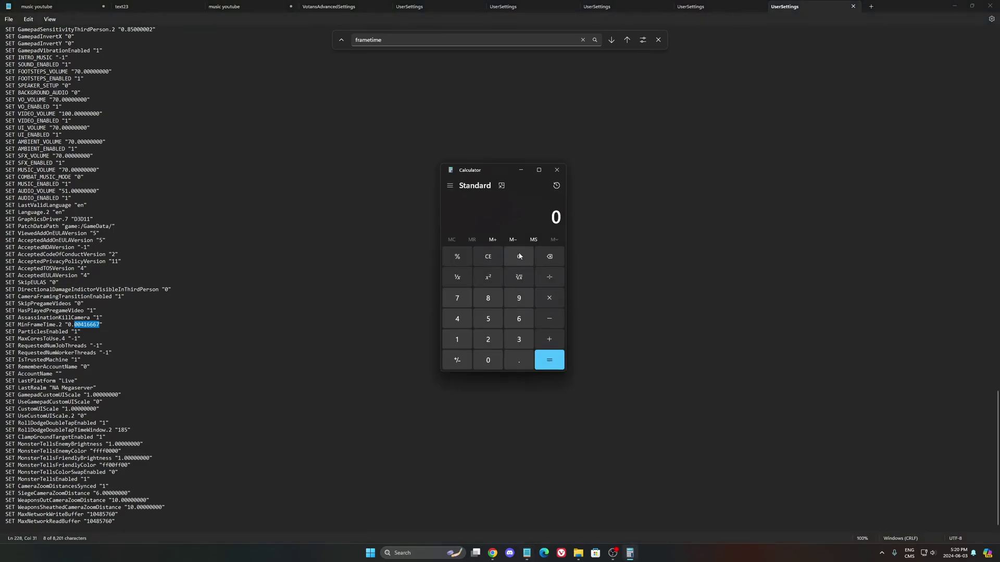
click(457, 339)
click(550, 282)
click(488, 340)
click(457, 320)
click(488, 360)
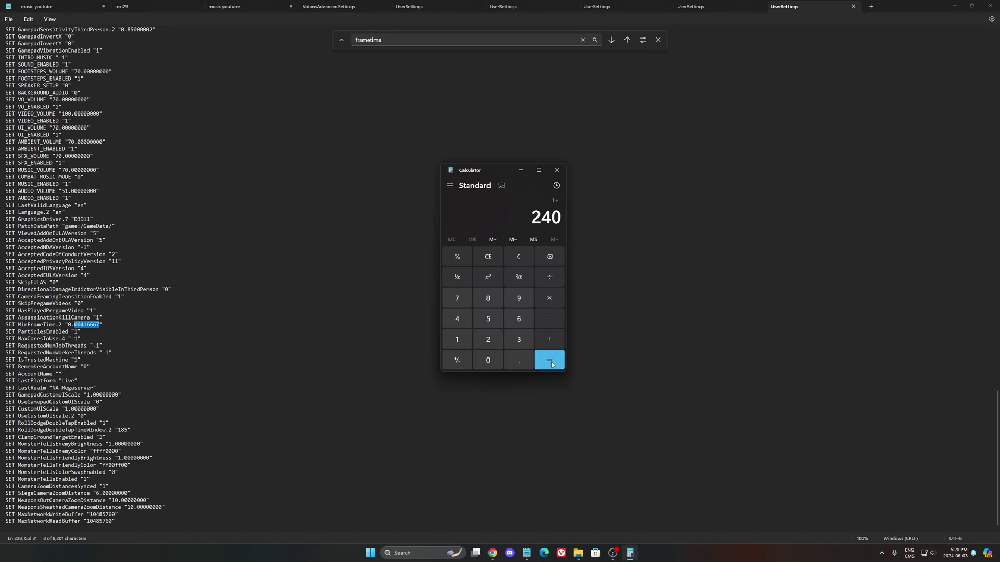
click(549, 360)
drag(457, 212, 562, 213)
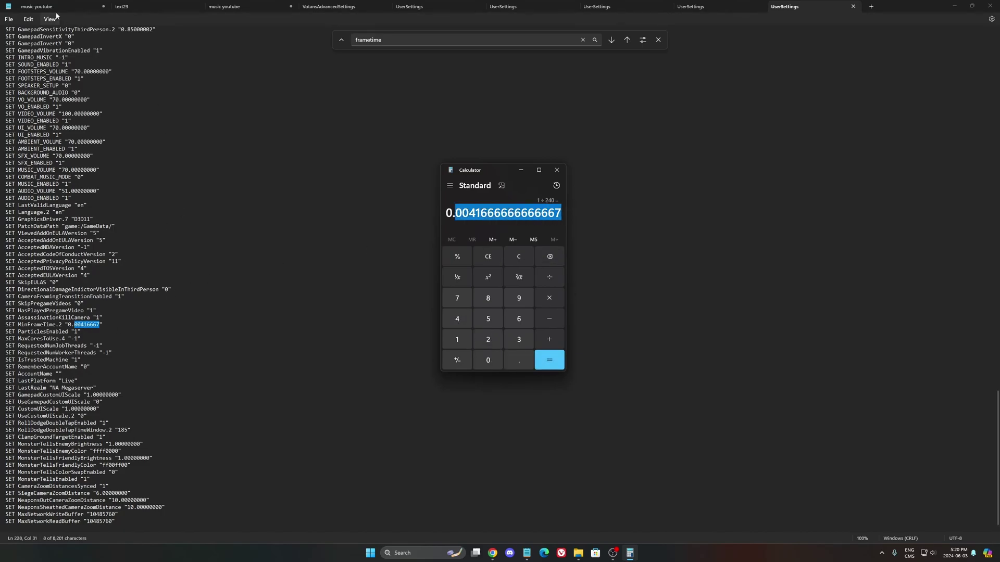
click(9, 19)
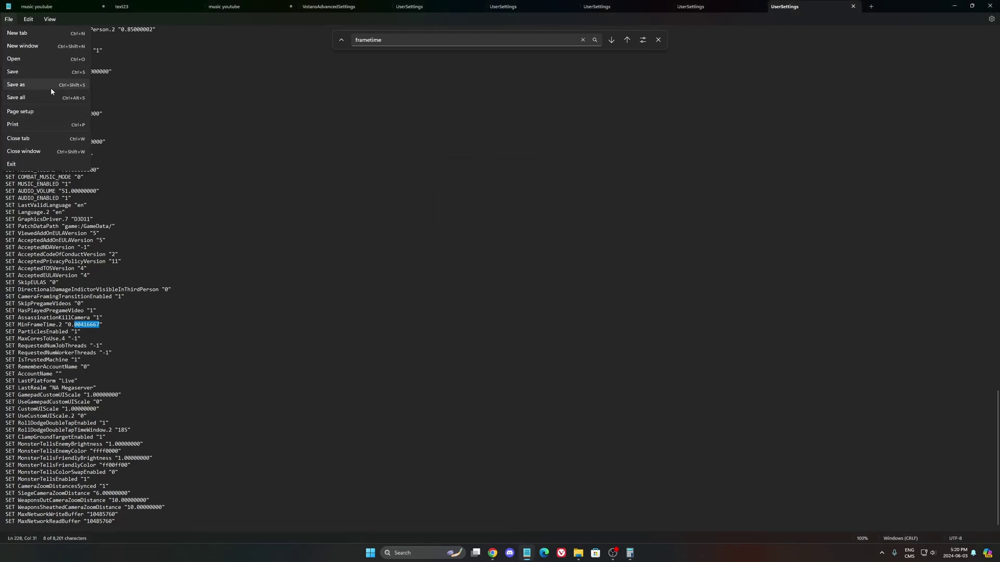
click(314, 238)
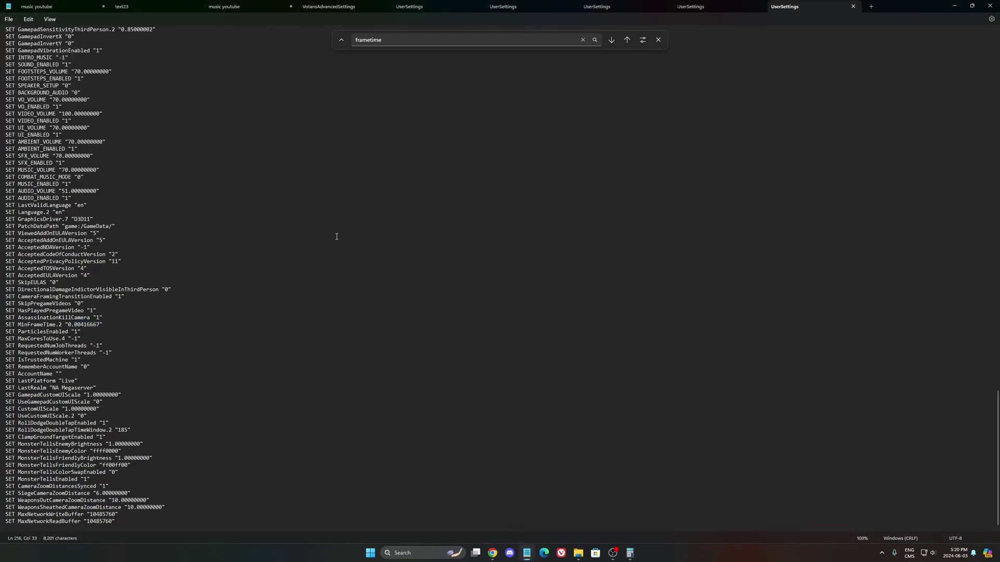